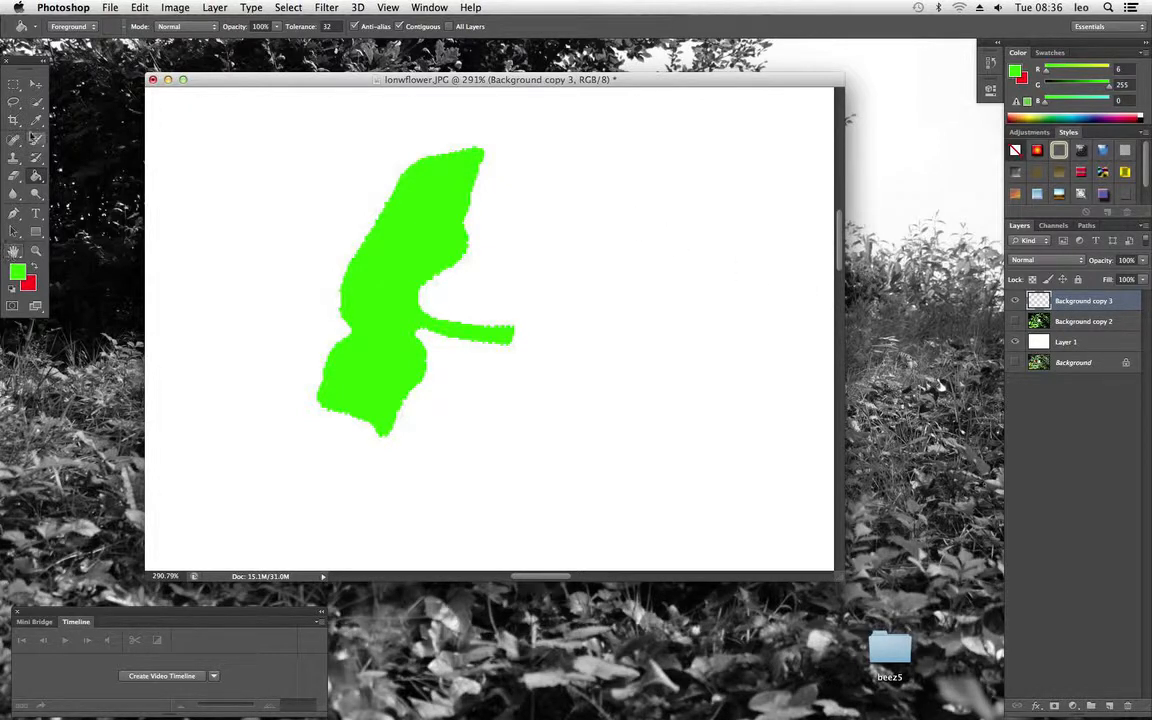
Move the green shape on the Background copy 3 layer slightly with the Move tool
click(36, 84)
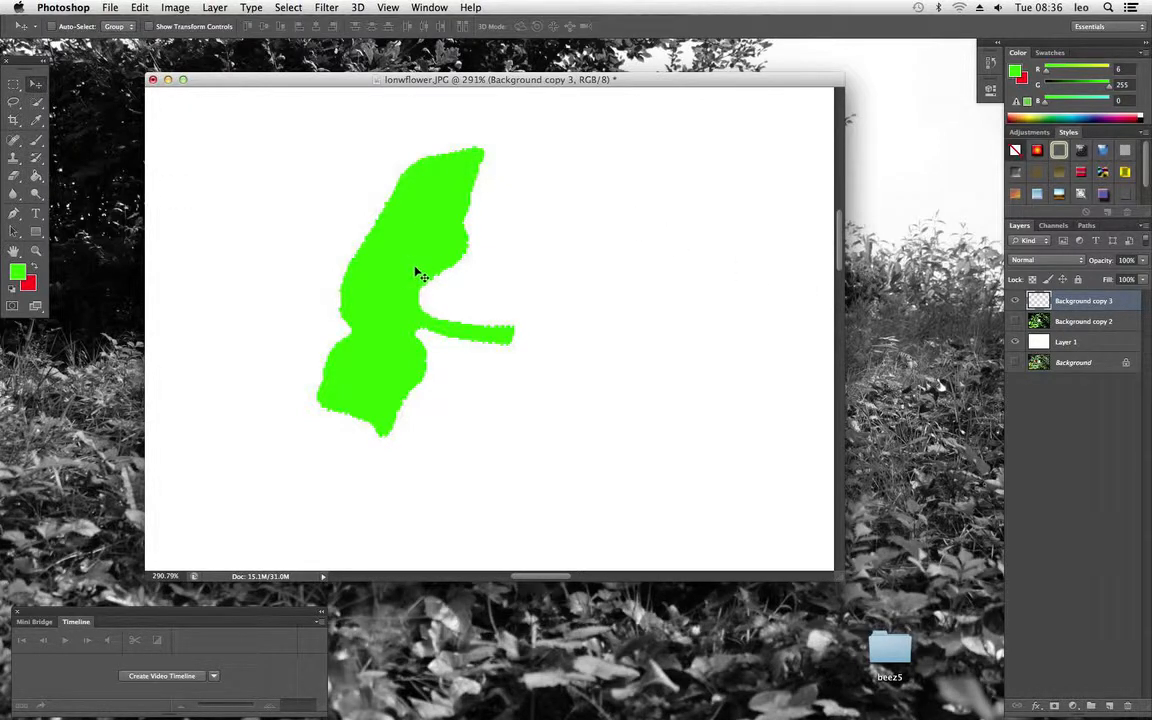
mouse_move(416, 270)
mouse_down()
mouse_move(438, 275)
mouse_move(407, 279)
mouse_move(411, 249)
mouse_move(404, 269)
mouse_up()
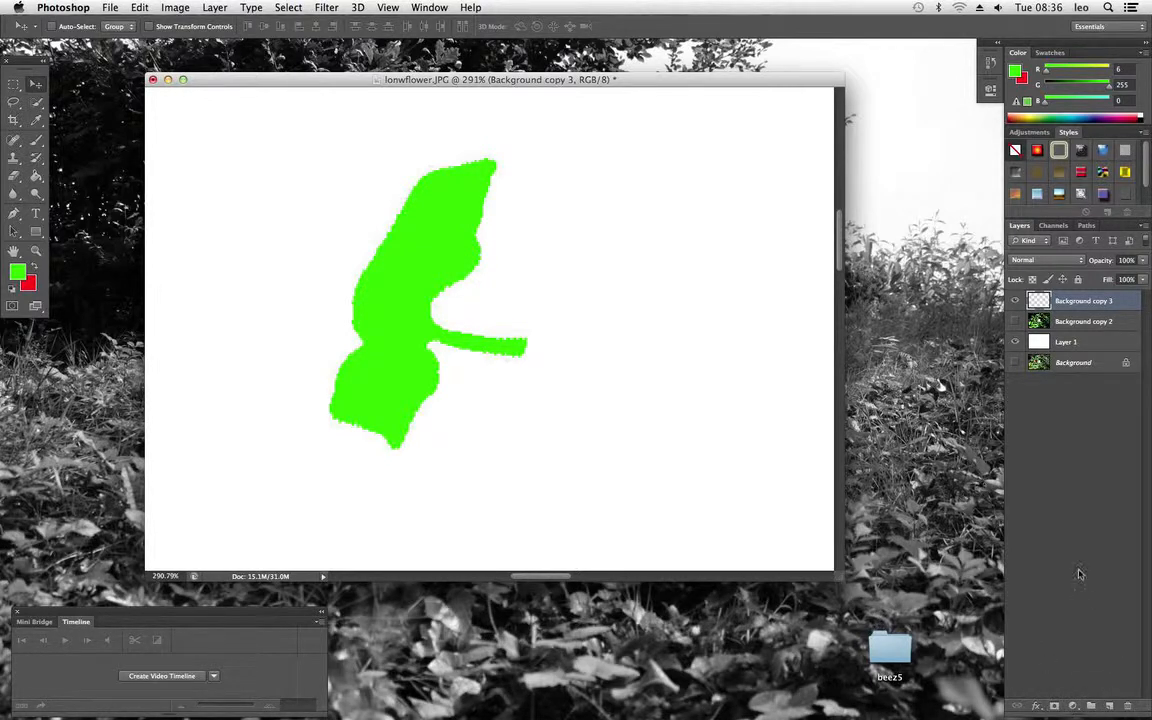
Try an Inner Glow on the green shape's layer with 100% opacity, 41% noise and 13 px size, and turn it off
click(1039, 708)
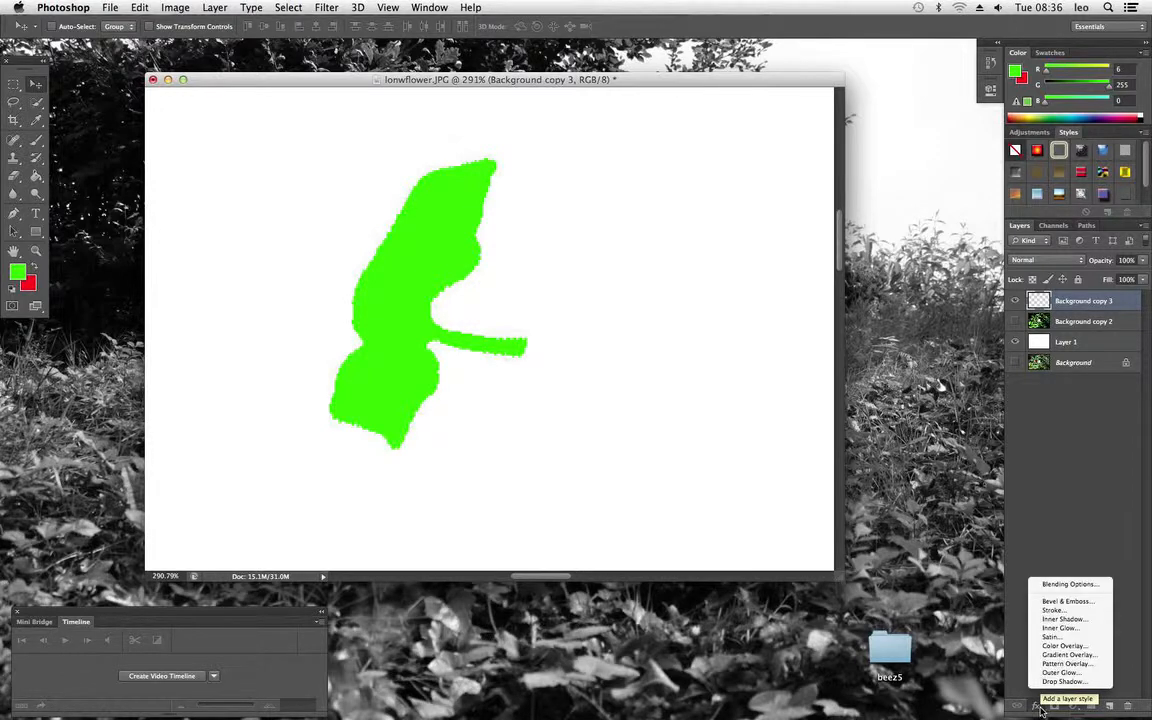
click(1072, 628)
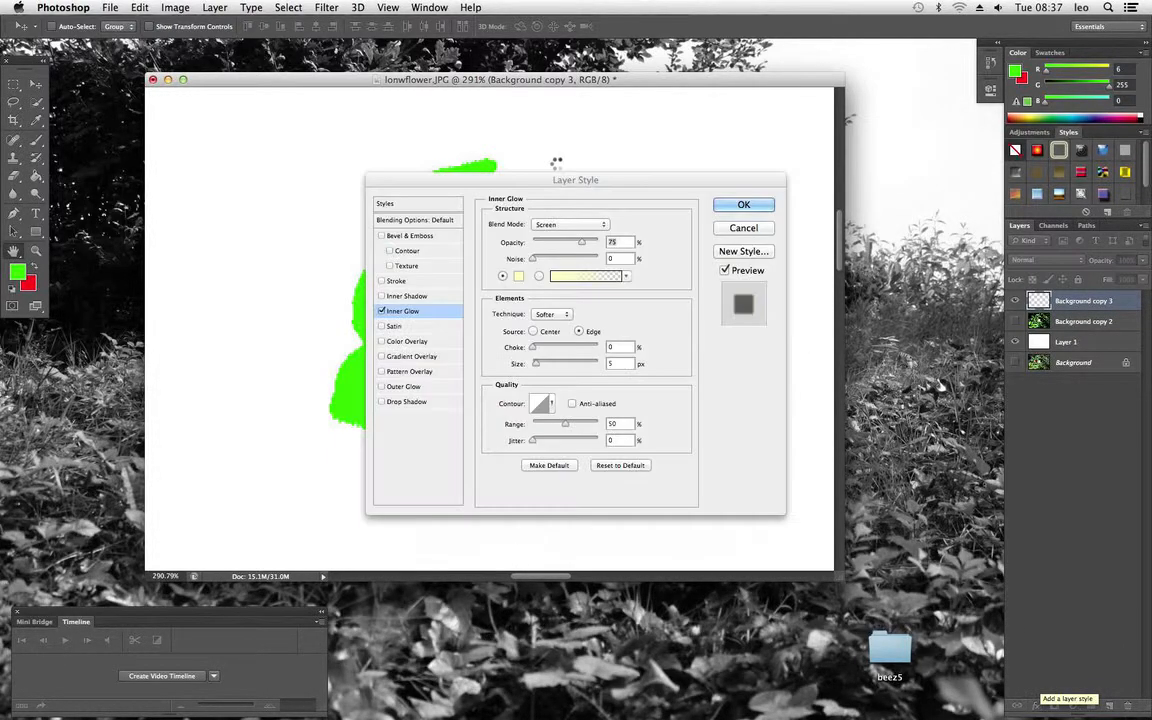
drag(576, 186, 586, 103)
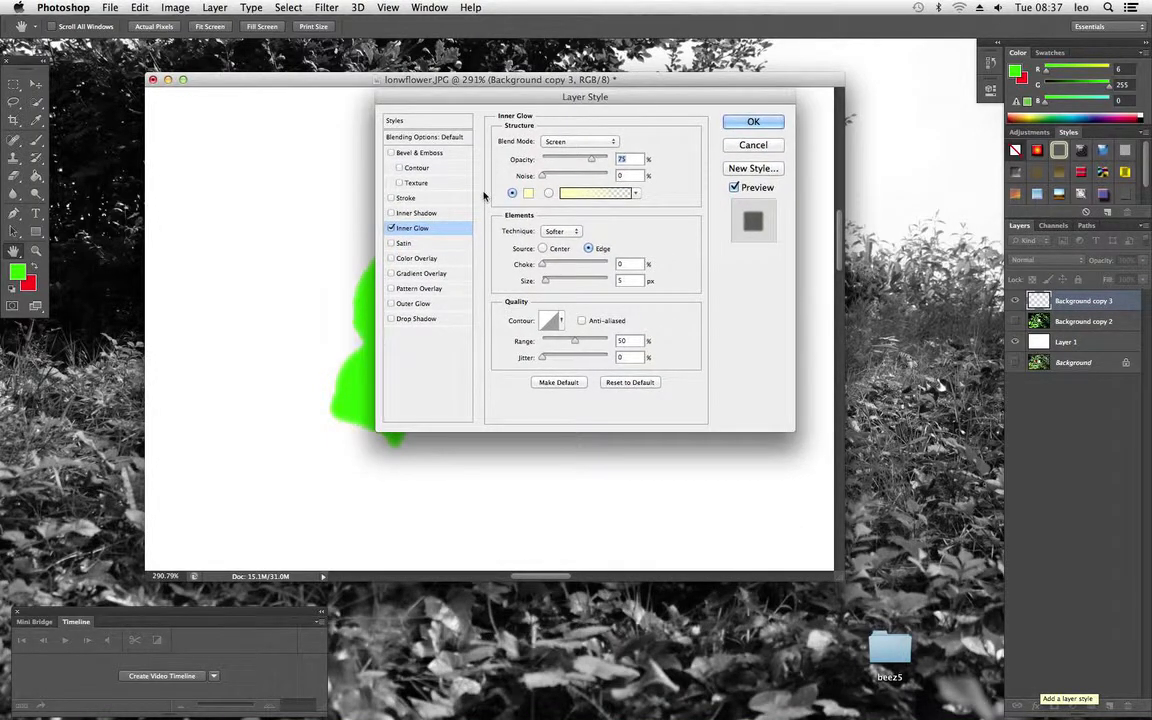
drag(473, 98, 626, 144)
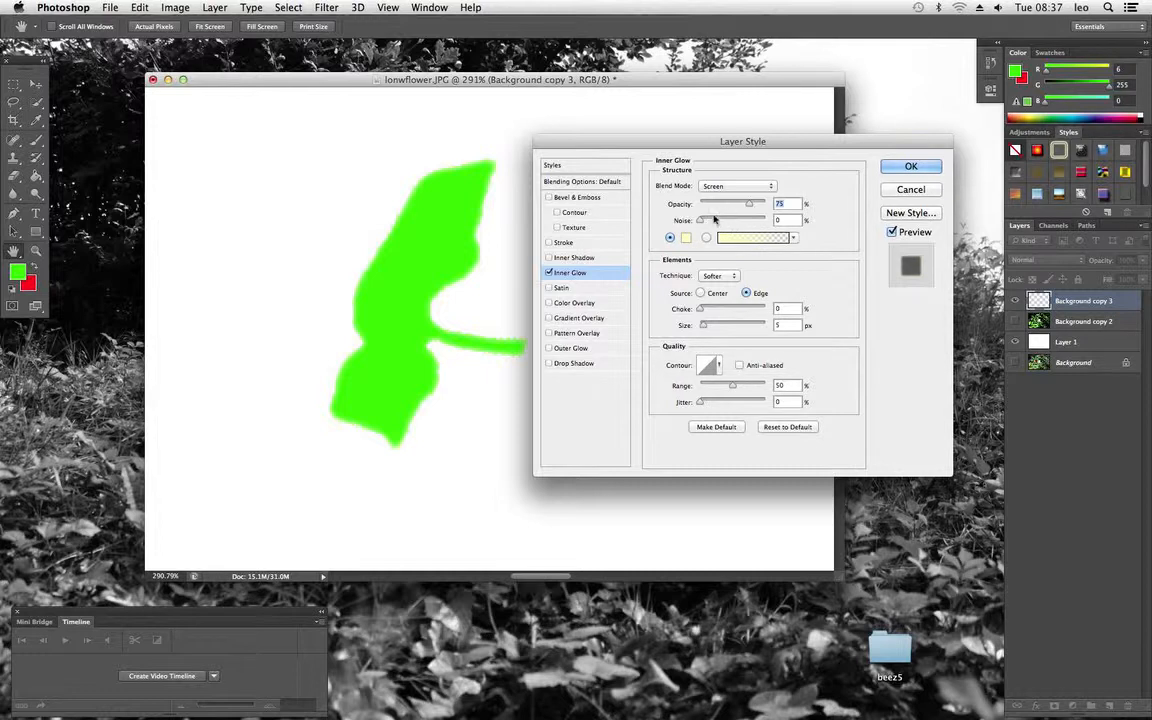
drag(749, 204, 779, 212)
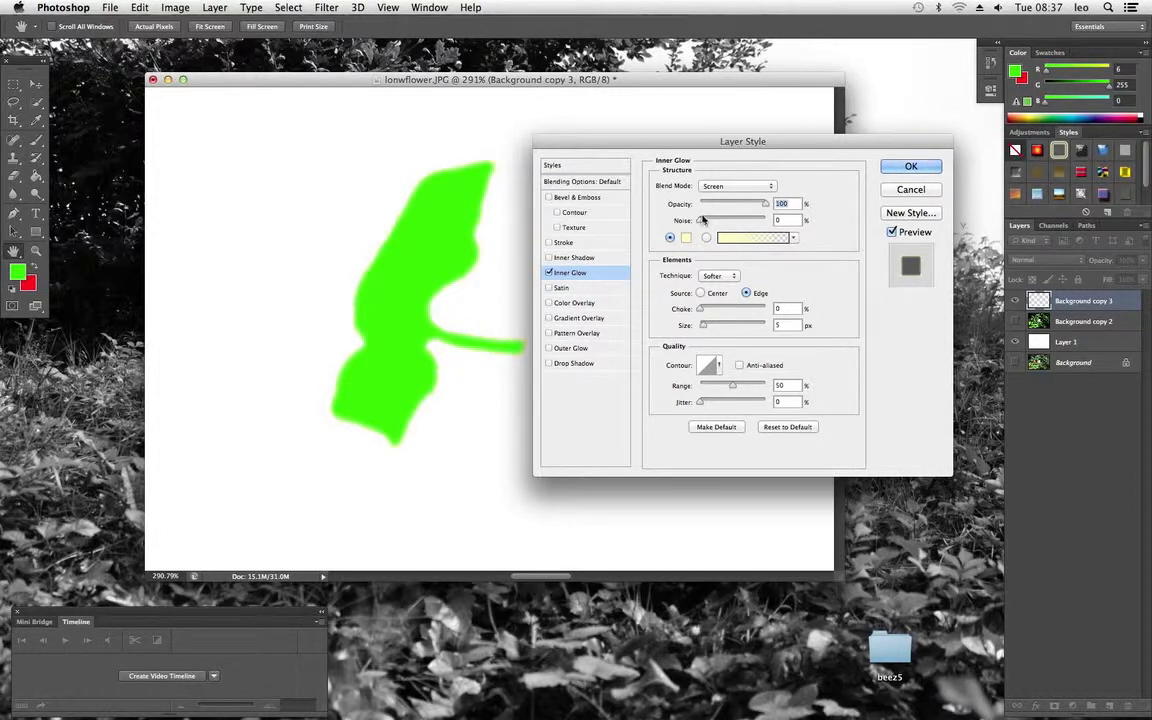
drag(700, 220, 725, 222)
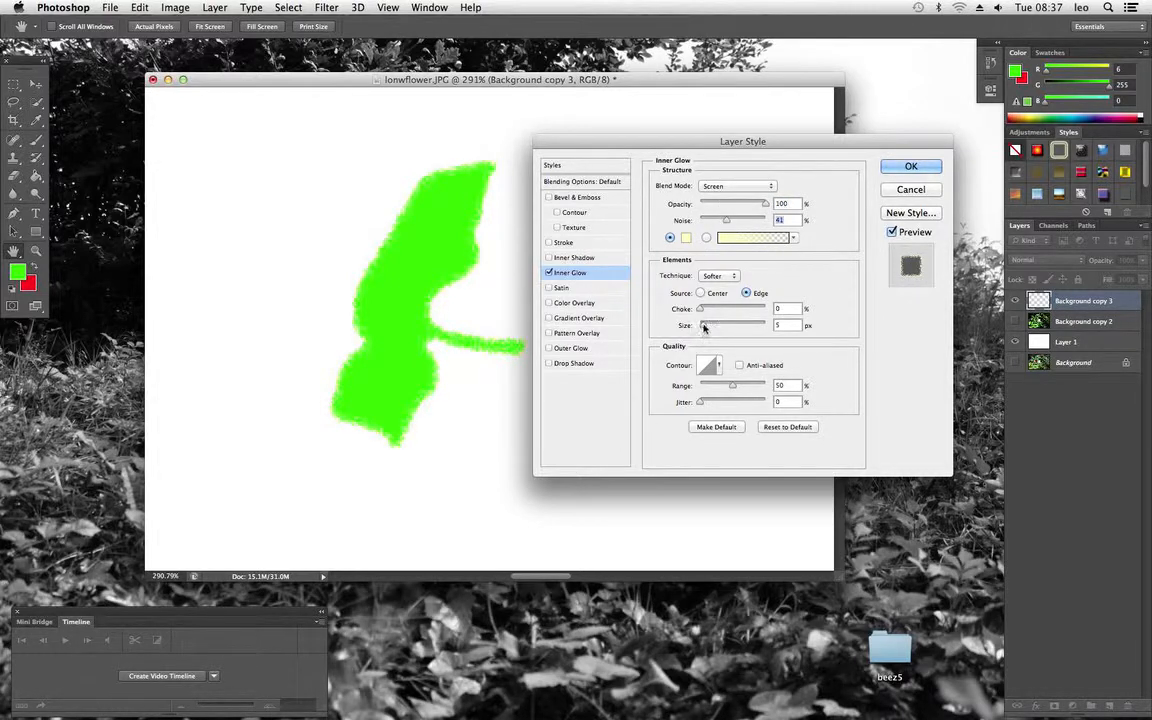
mouse_move(704, 328)
mouse_down()
mouse_move(740, 321)
mouse_move(707, 325)
mouse_up()
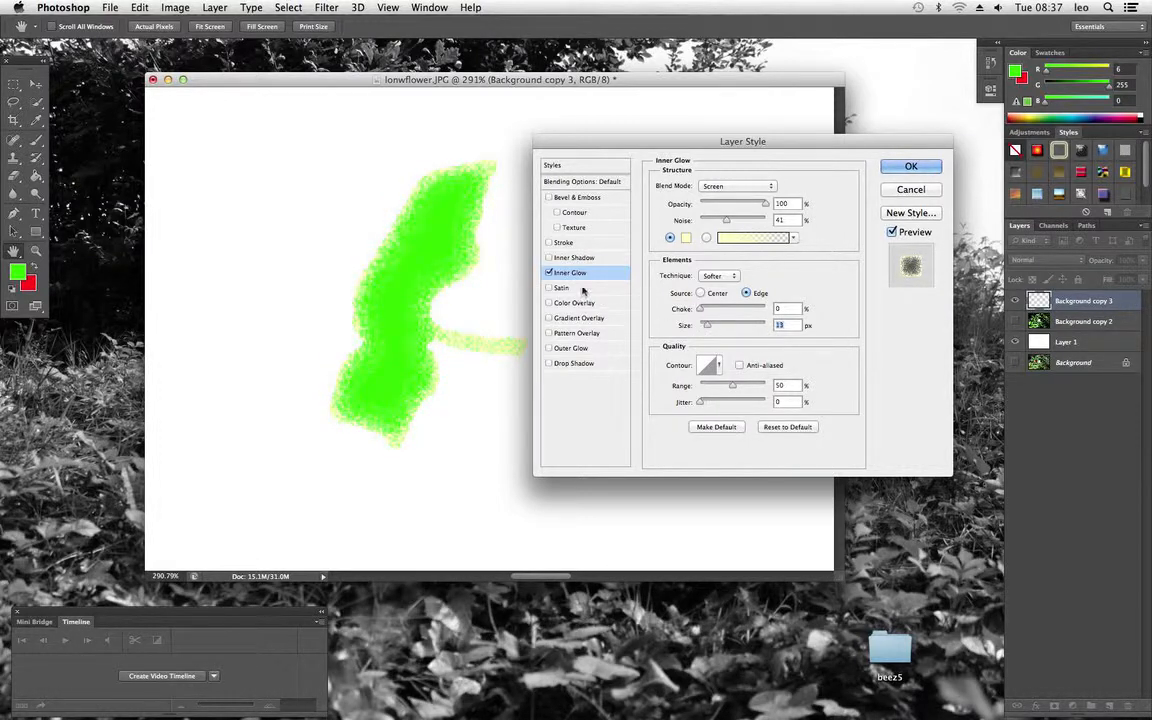
click(548, 273)
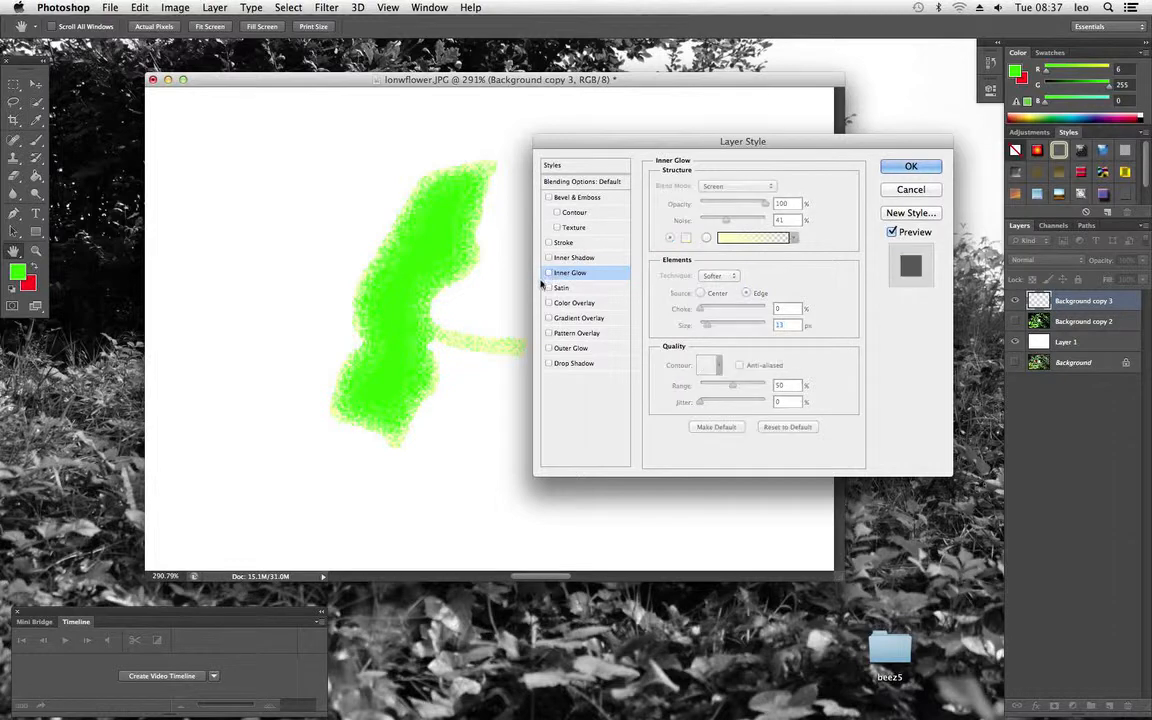
Add a Bevel & Emboss effect to the green shape with 438% depth and 4 px size
click(581, 198)
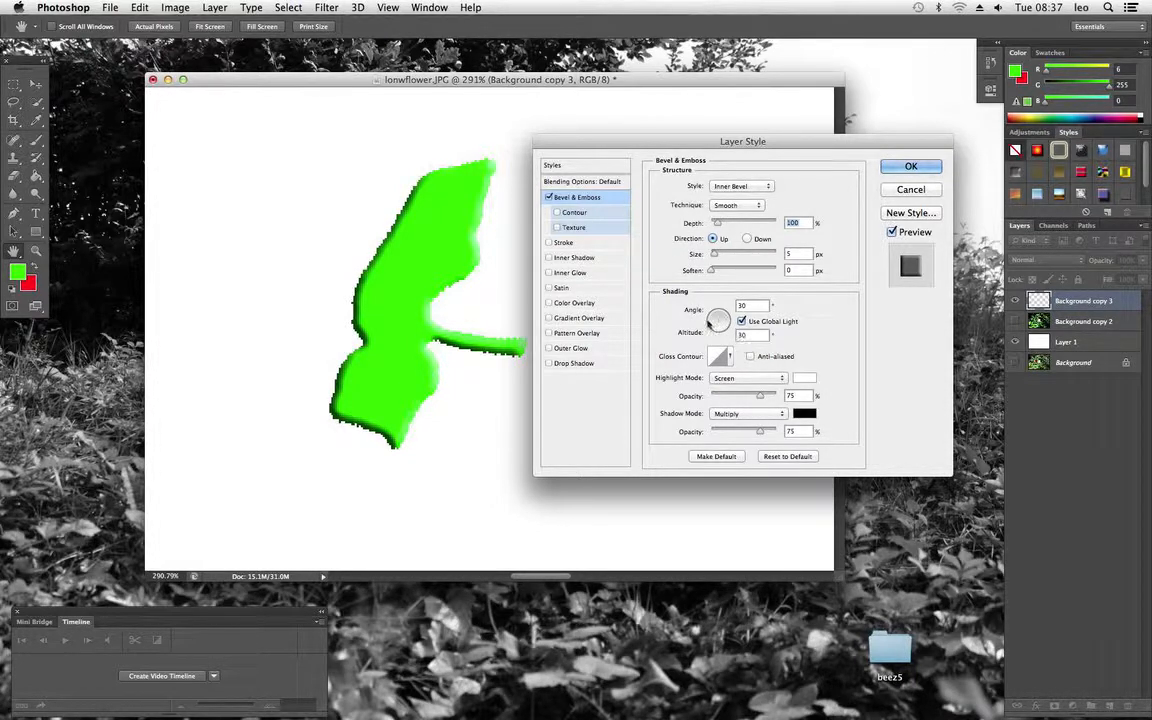
mouse_move(716, 224)
mouse_down()
mouse_move(740, 225)
mouse_move(714, 258)
mouse_up()
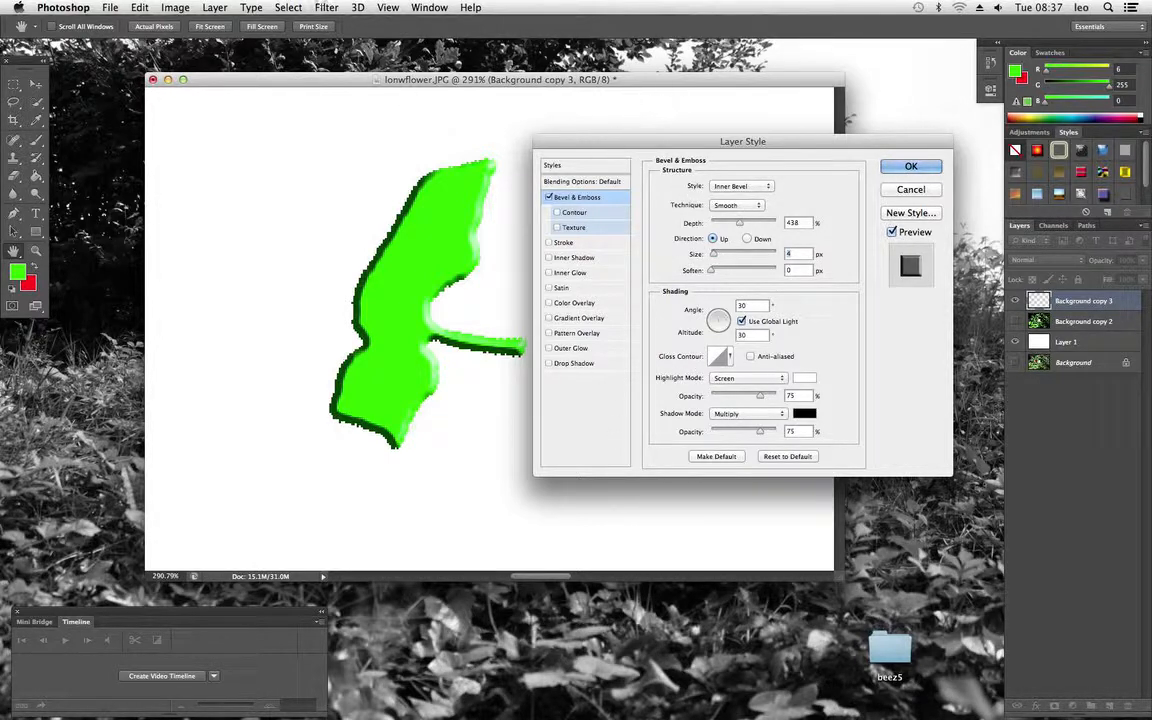
click(327, 8)
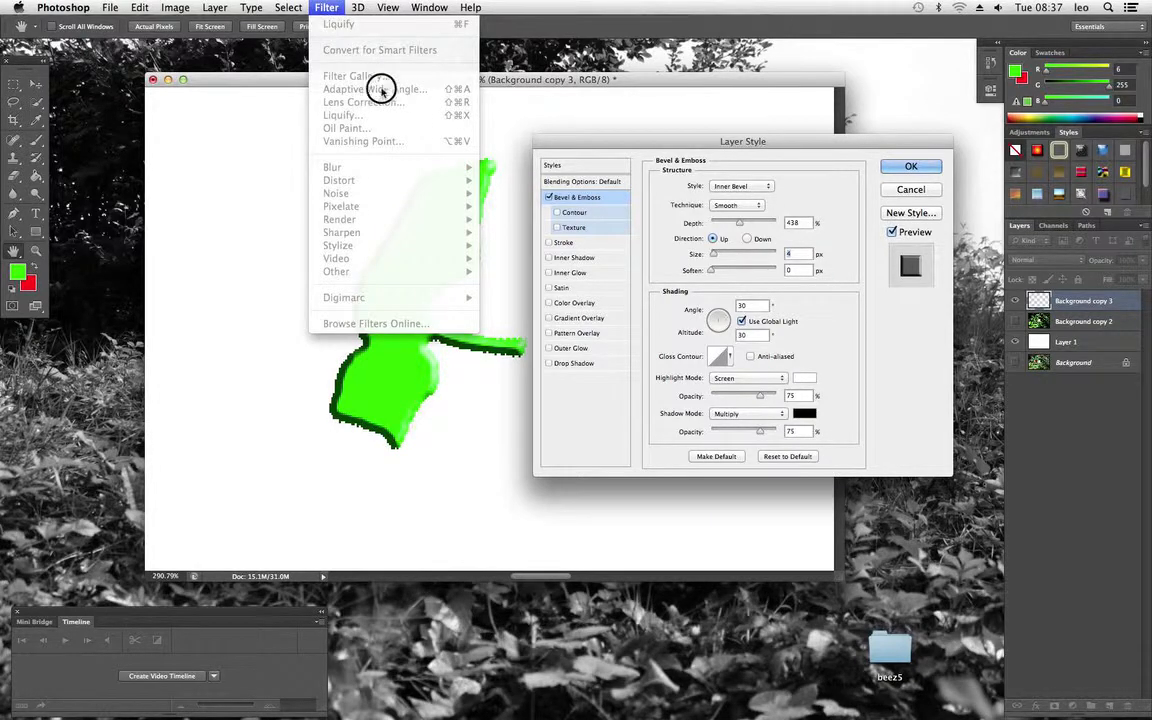
key(Escape)
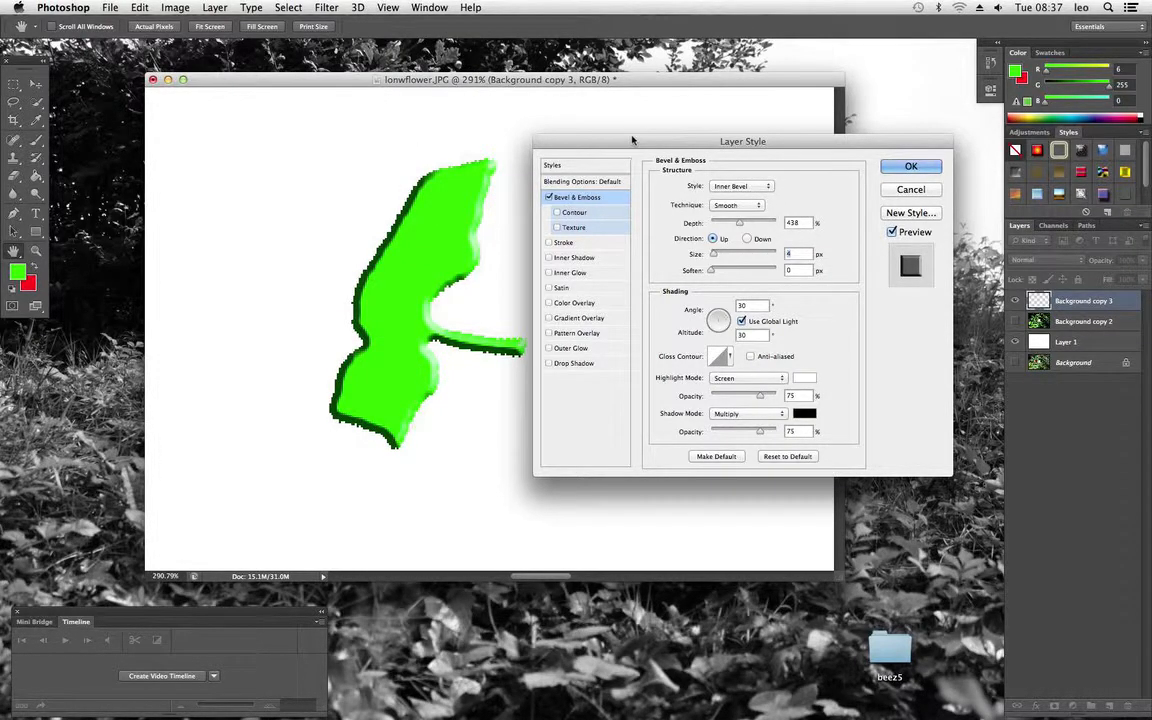
drag(635, 141, 597, 111)
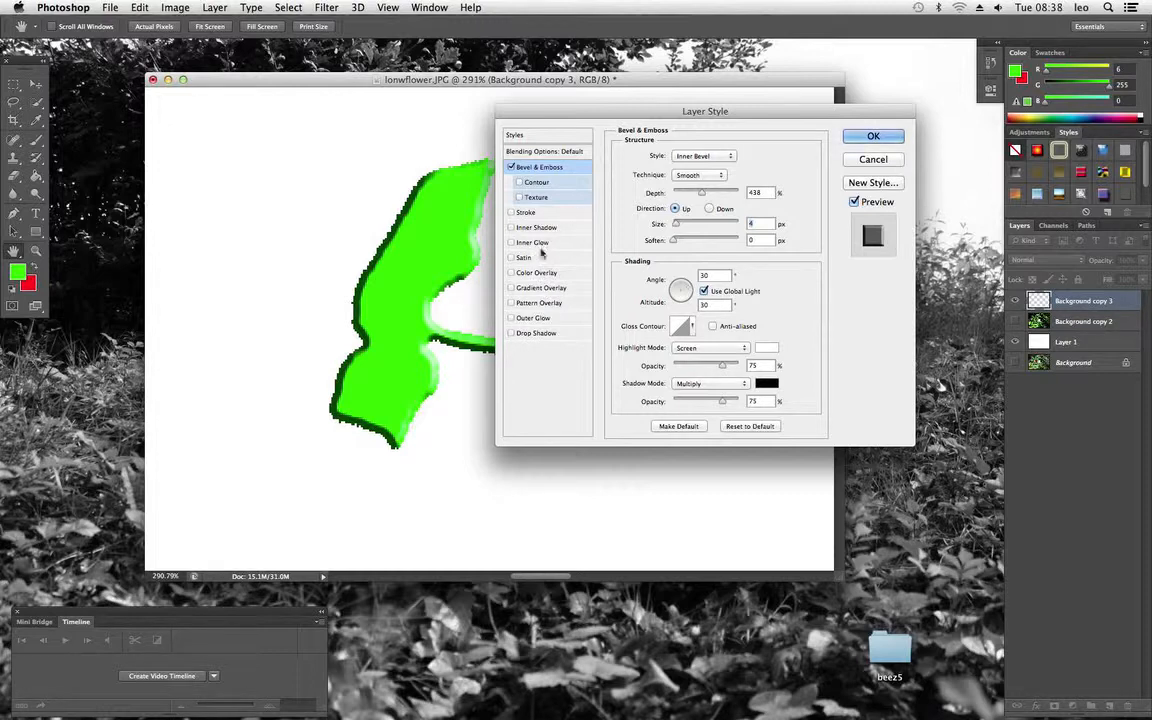
Try the Inner Glow and Satin effects on the shape, turning each off again
click(536, 243)
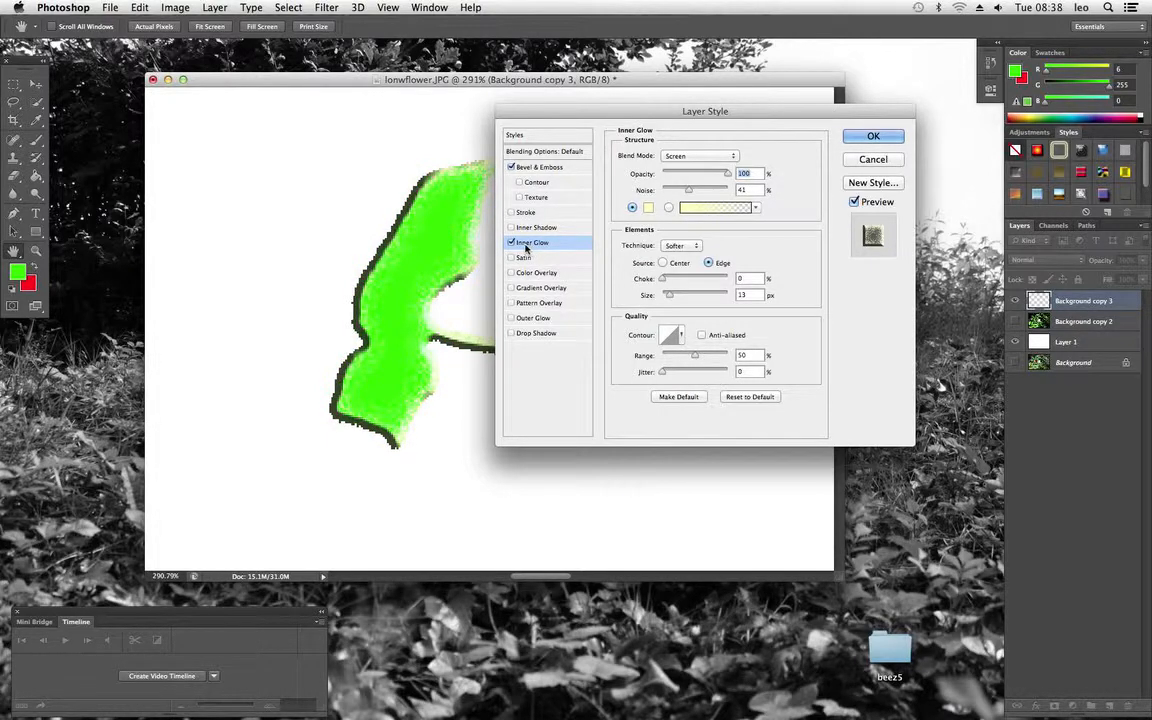
click(515, 245)
click(519, 259)
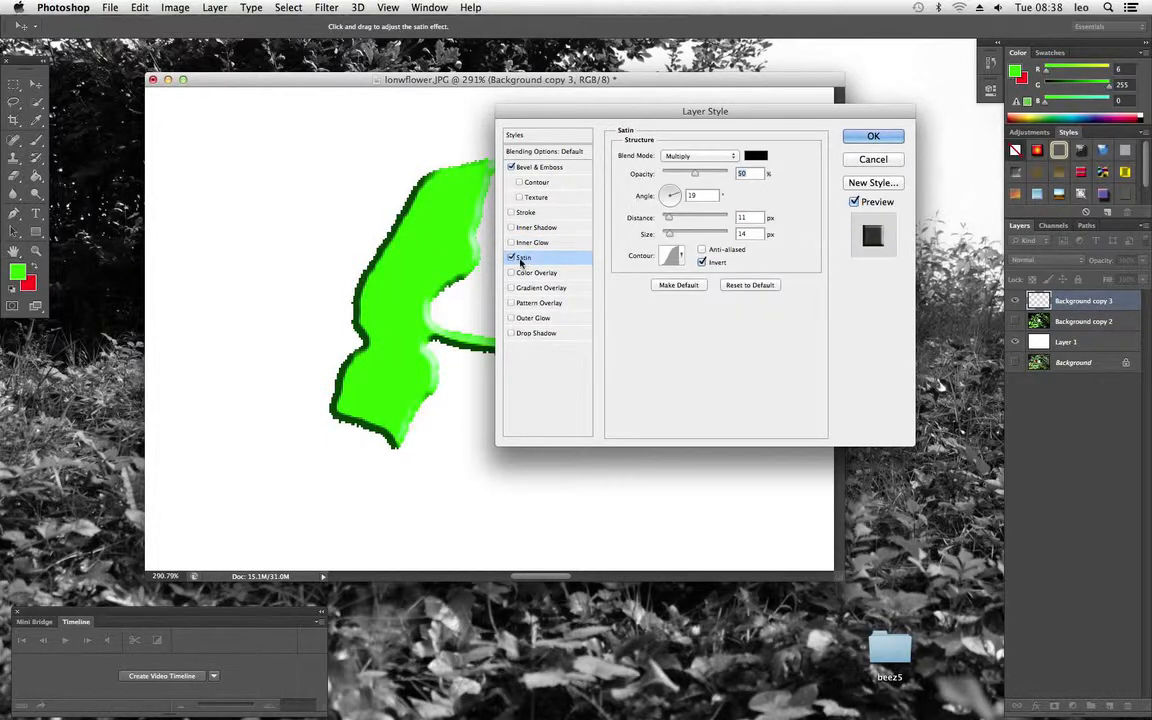
click(512, 258)
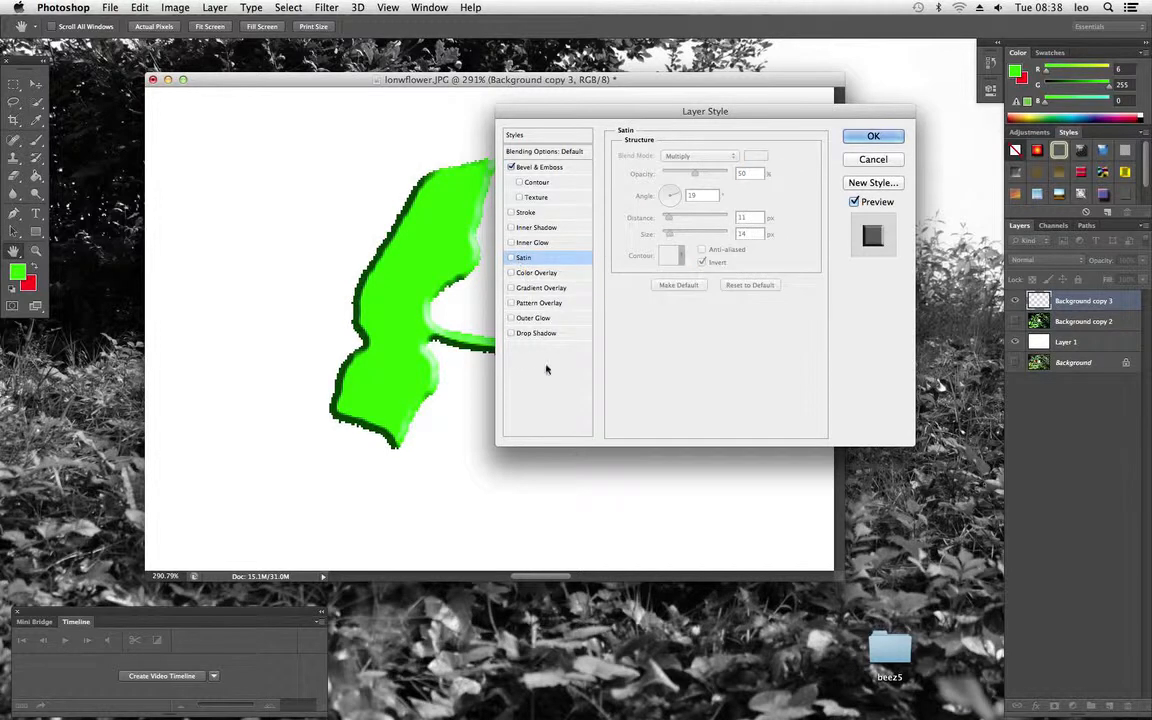
Add a Drop Shadow with 47% opacity, 14 px distance and 24% spread, and apply the layer style
click(543, 333)
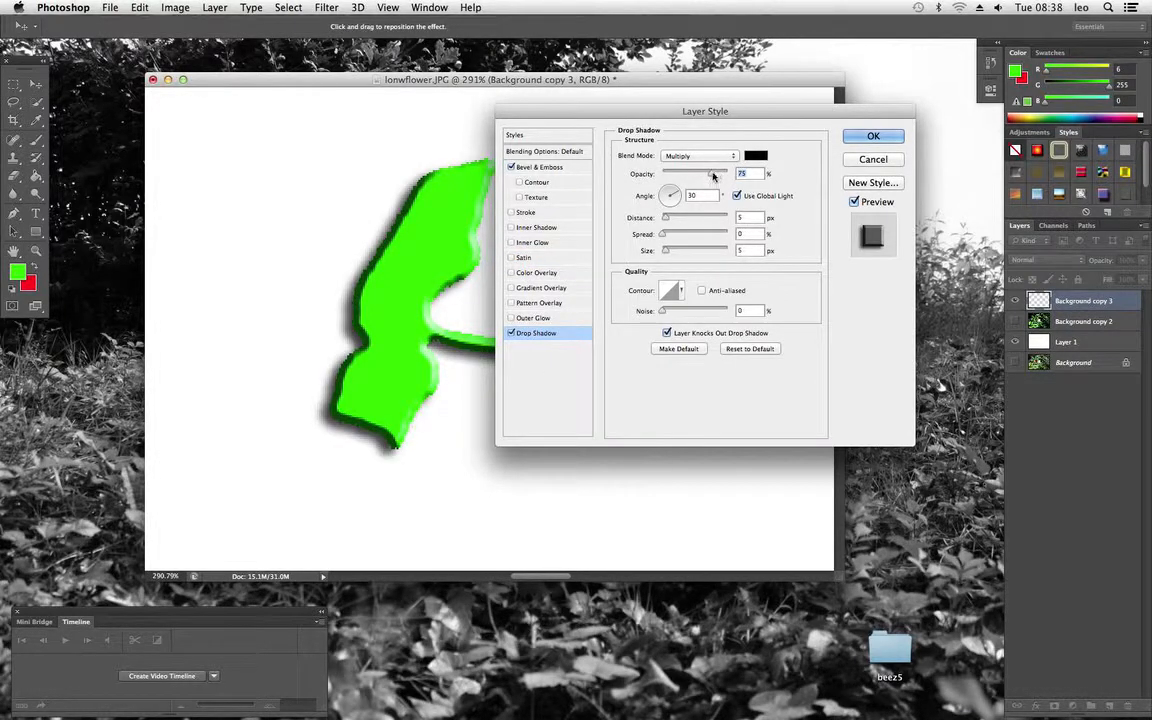
drag(713, 175, 693, 175)
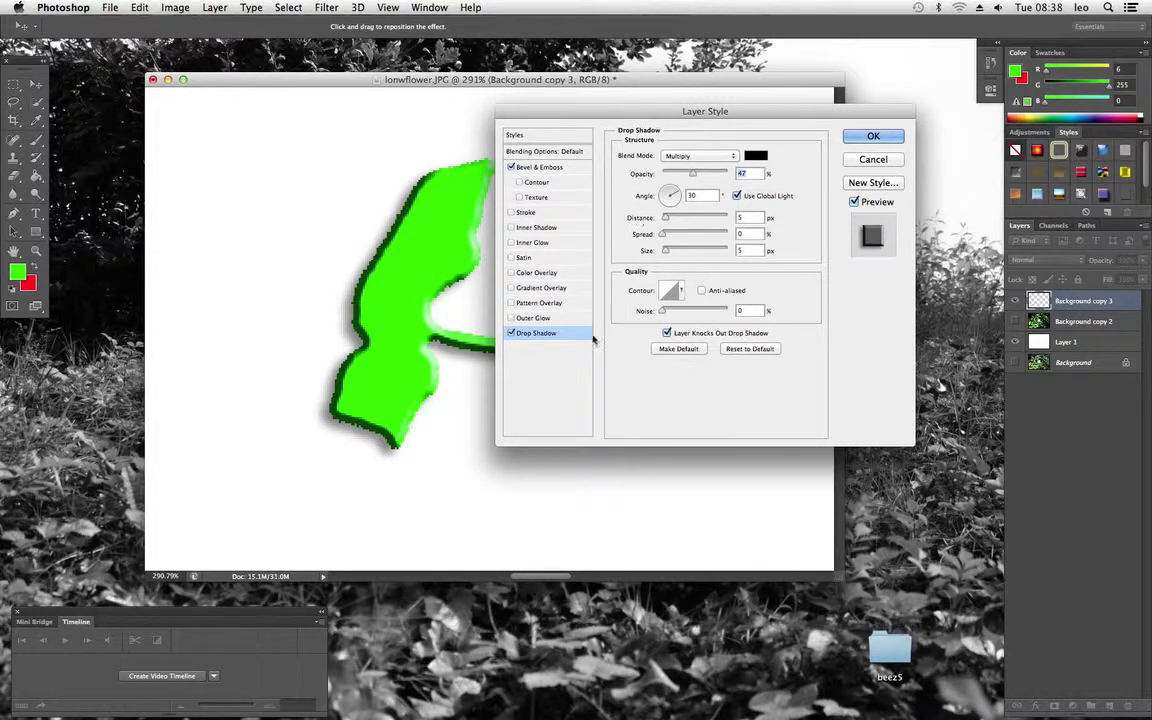
mouse_move(664, 219)
mouse_down()
mouse_move(680, 221)
mouse_move(664, 234)
mouse_move(678, 235)
mouse_up()
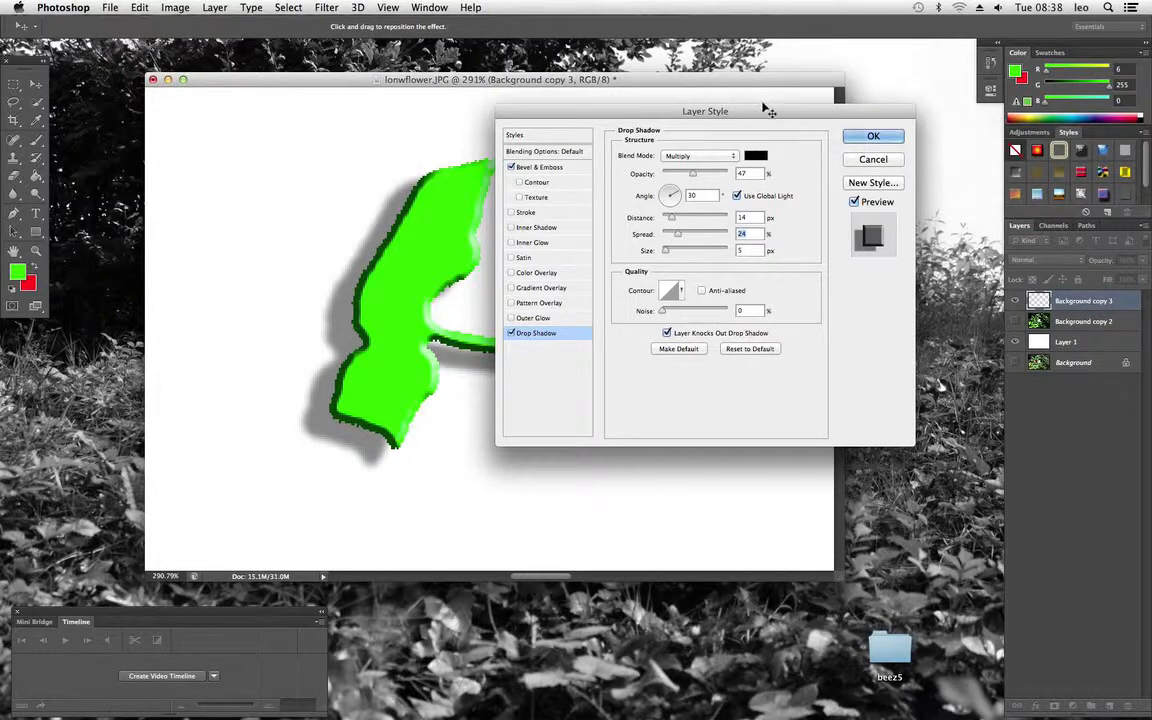
drag(761, 116, 536, 74)
click(660, 101)
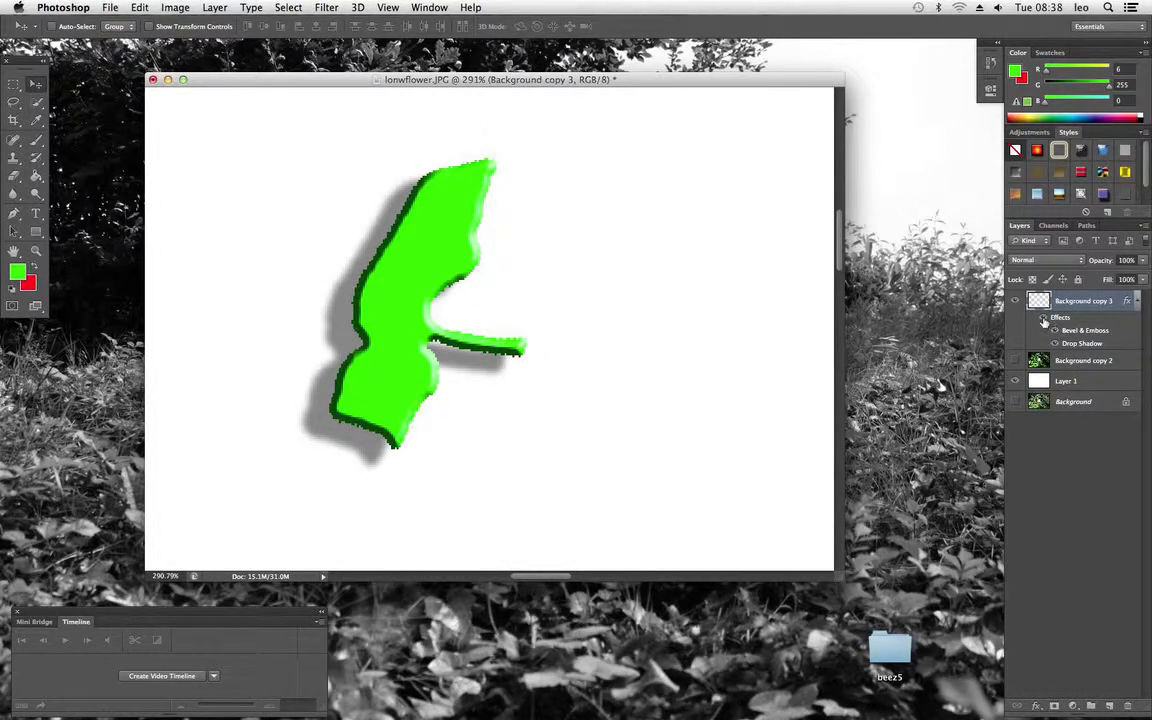
Compare the shape with and without its layer effects by toggling their visibility repeatedly
click(1043, 318)
click(1043, 318)
click(1043, 318)
click(1043, 319)
click(1043, 319)
click(1043, 319)
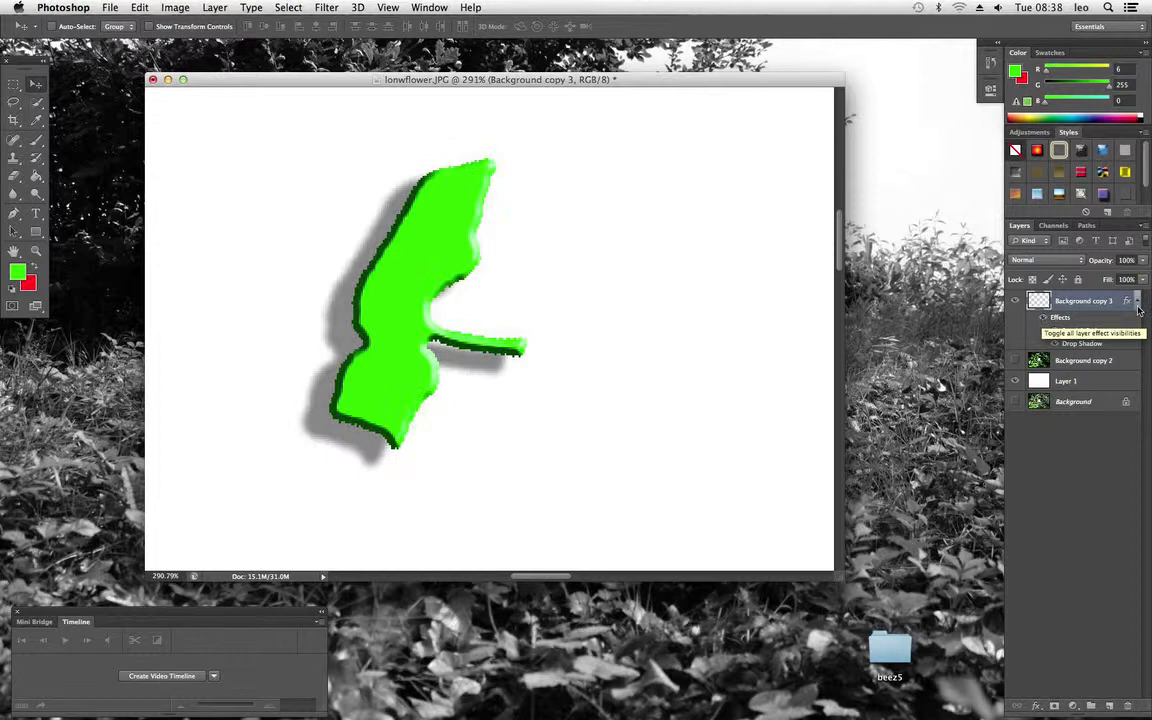
click(1044, 319)
click(1044, 319)
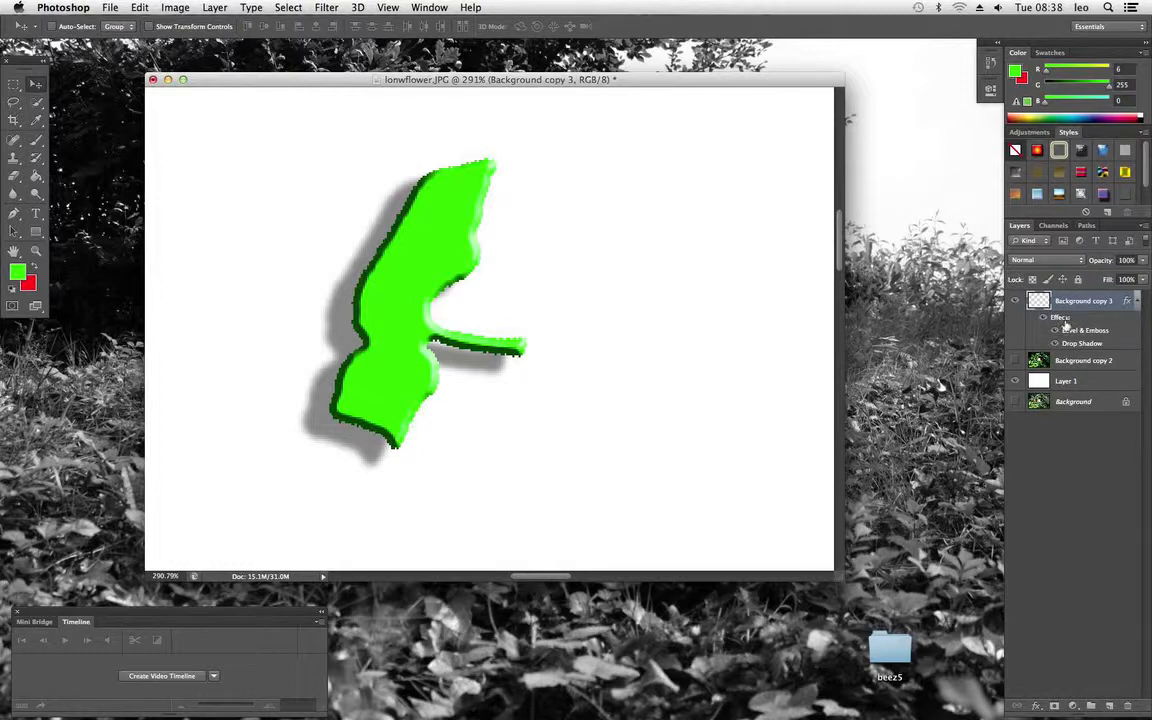
Try a red Color Overlay on the shape with the Color Burn and Lighter Color blend modes, and discard it
double_click(1061, 319)
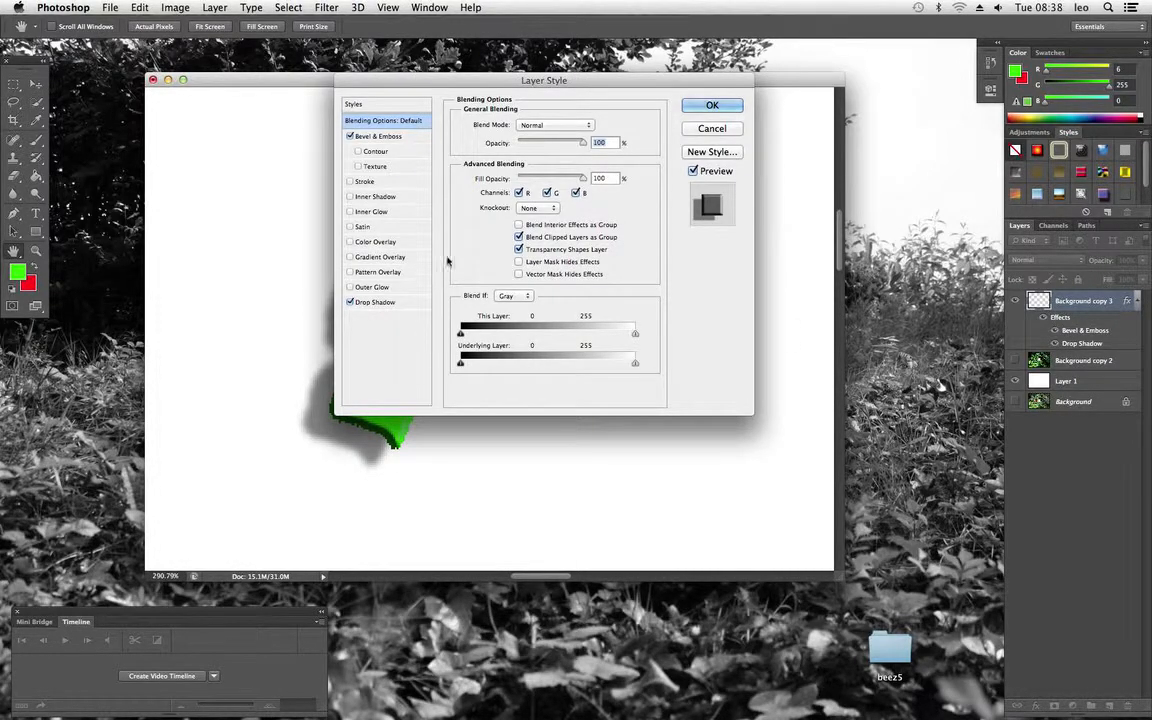
click(387, 243)
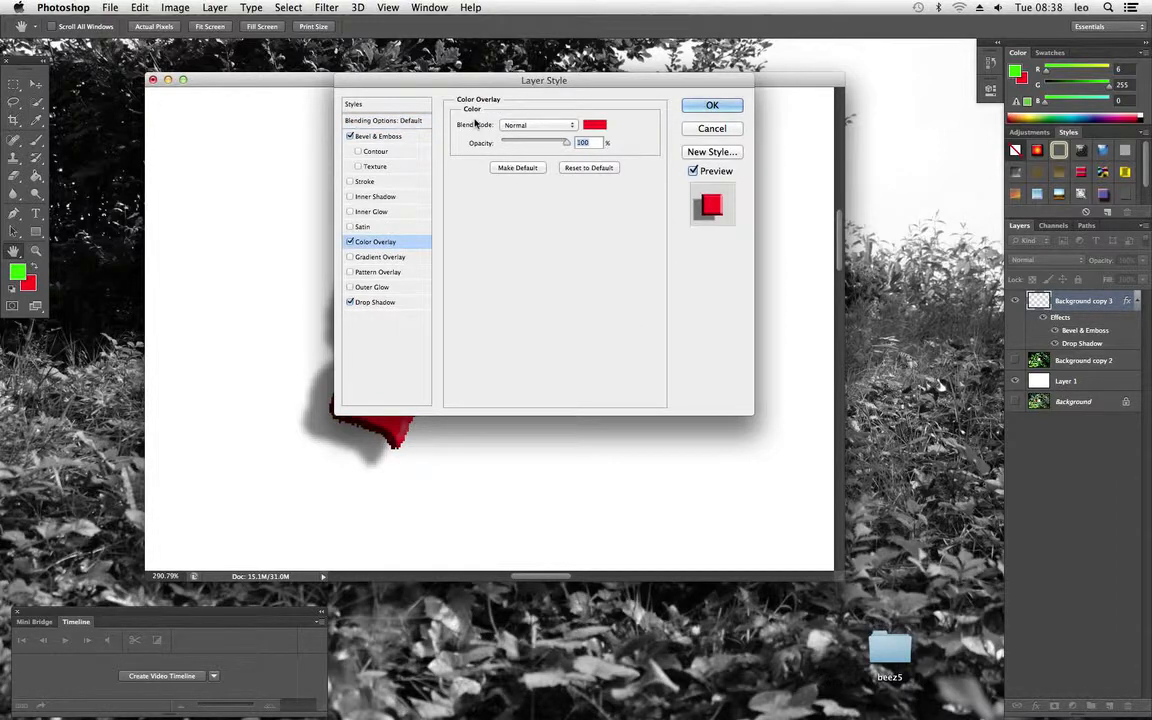
drag(508, 110, 723, 195)
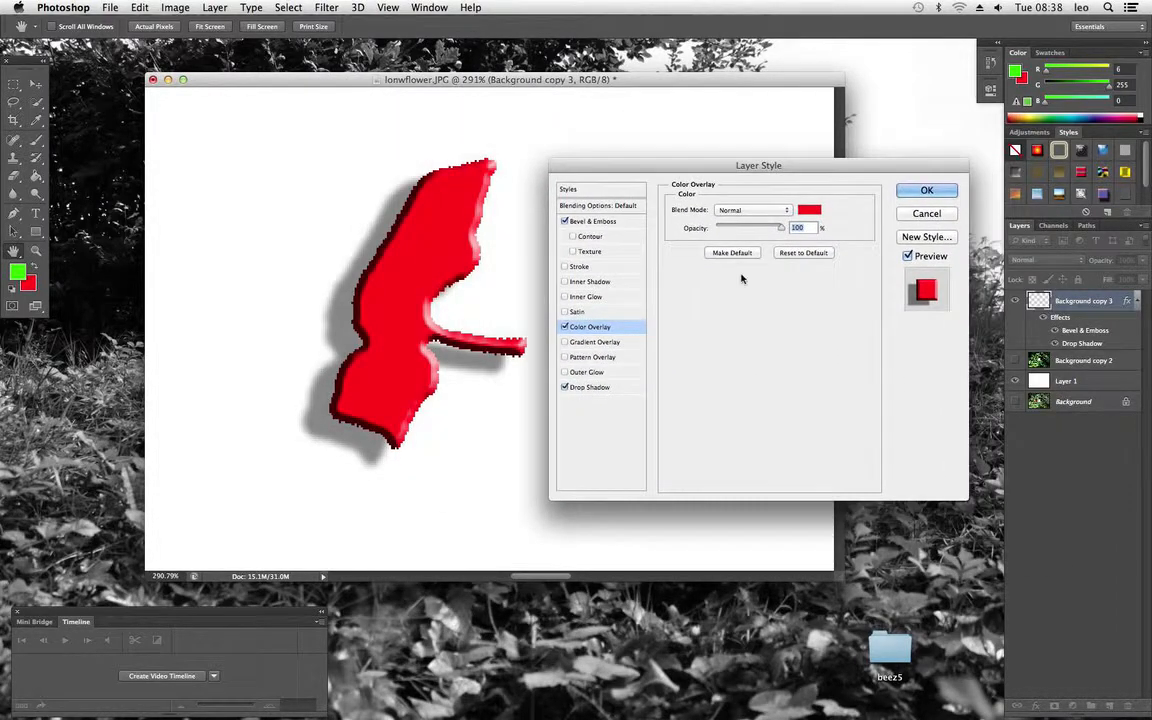
click(750, 209)
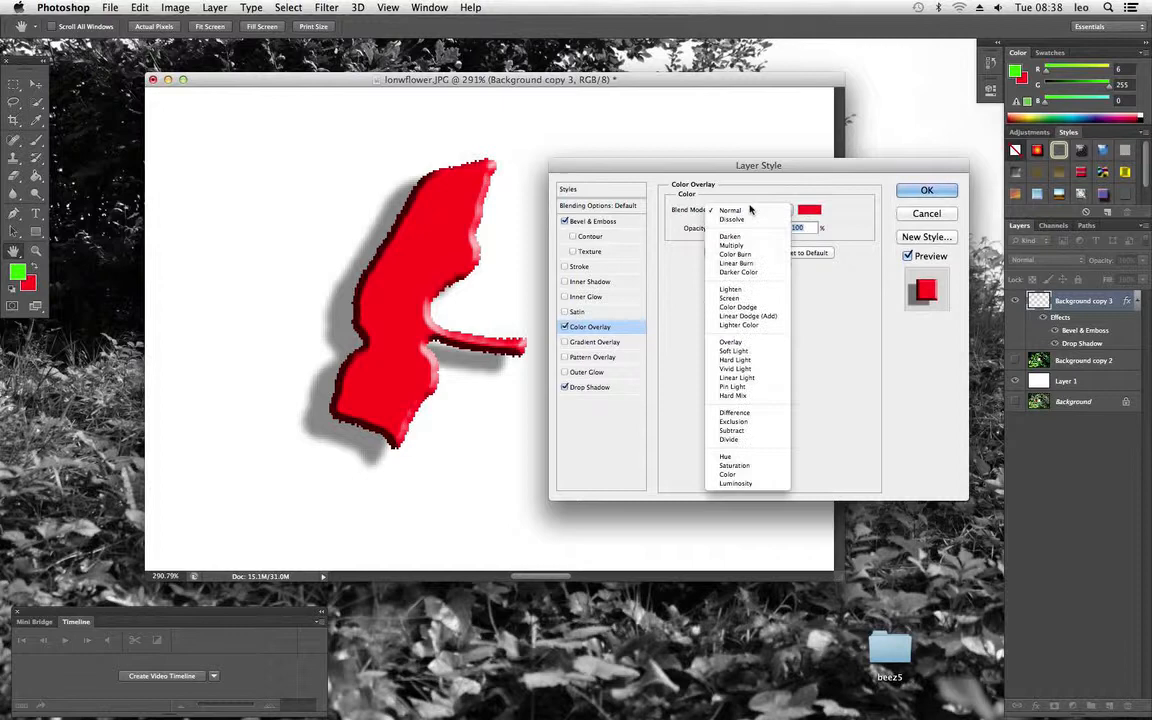
click(745, 254)
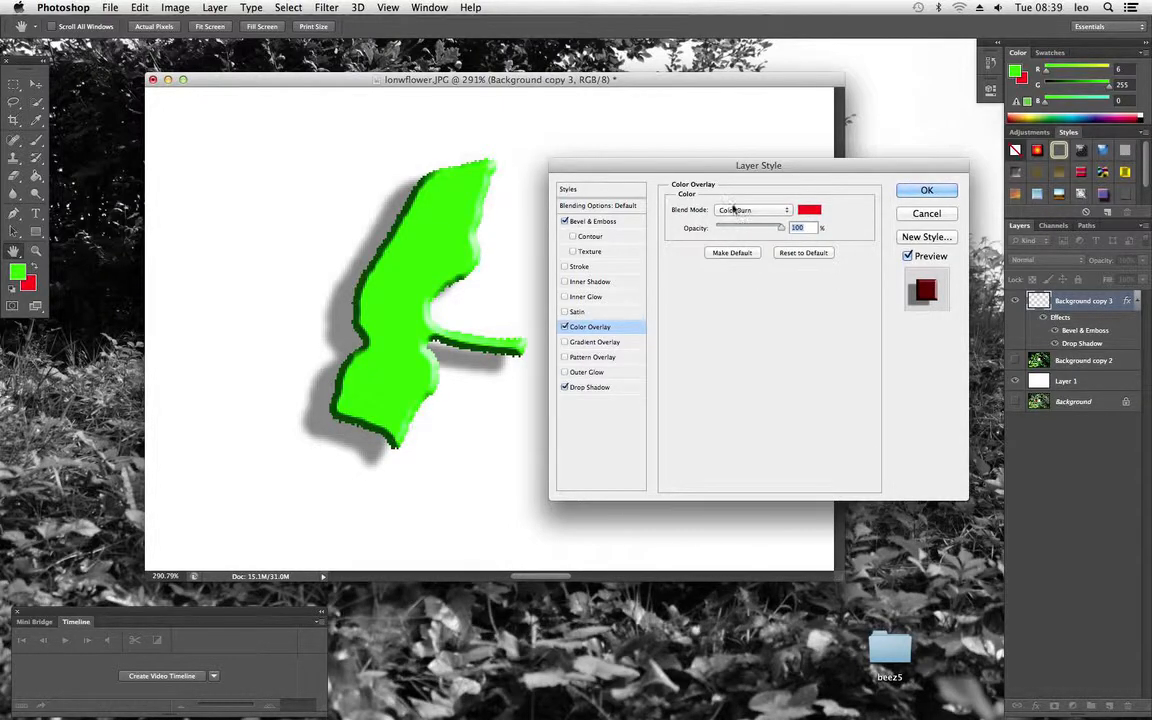
click(745, 210)
click(745, 282)
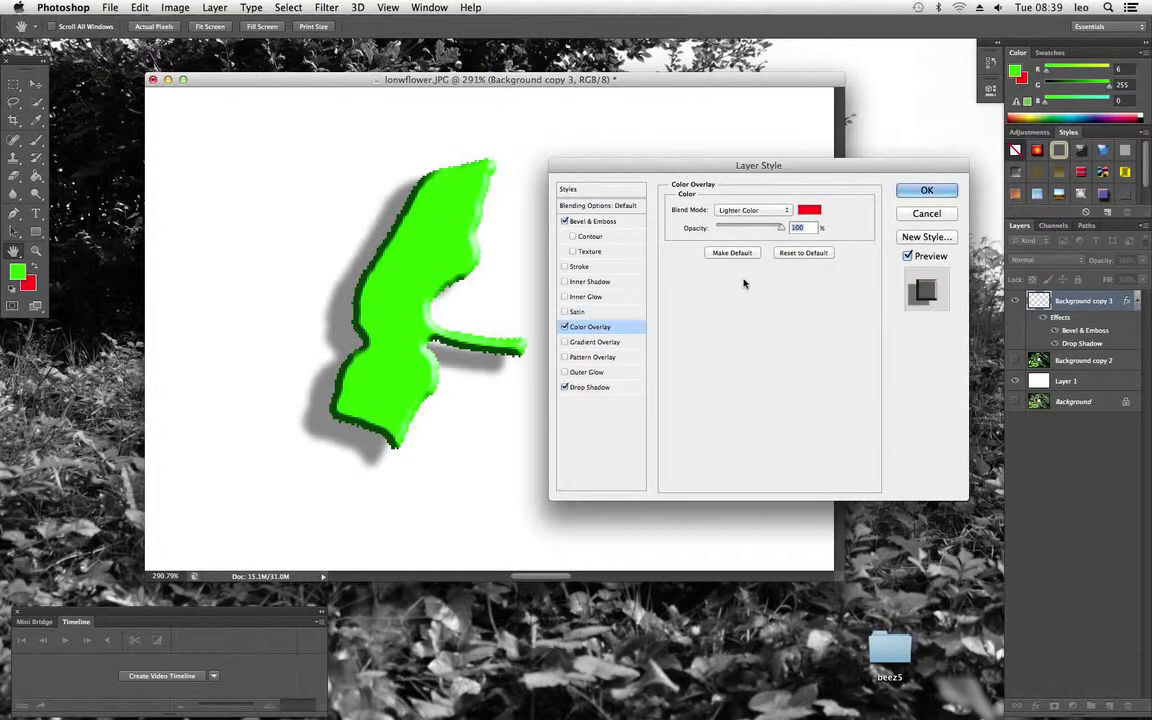
click(926, 215)
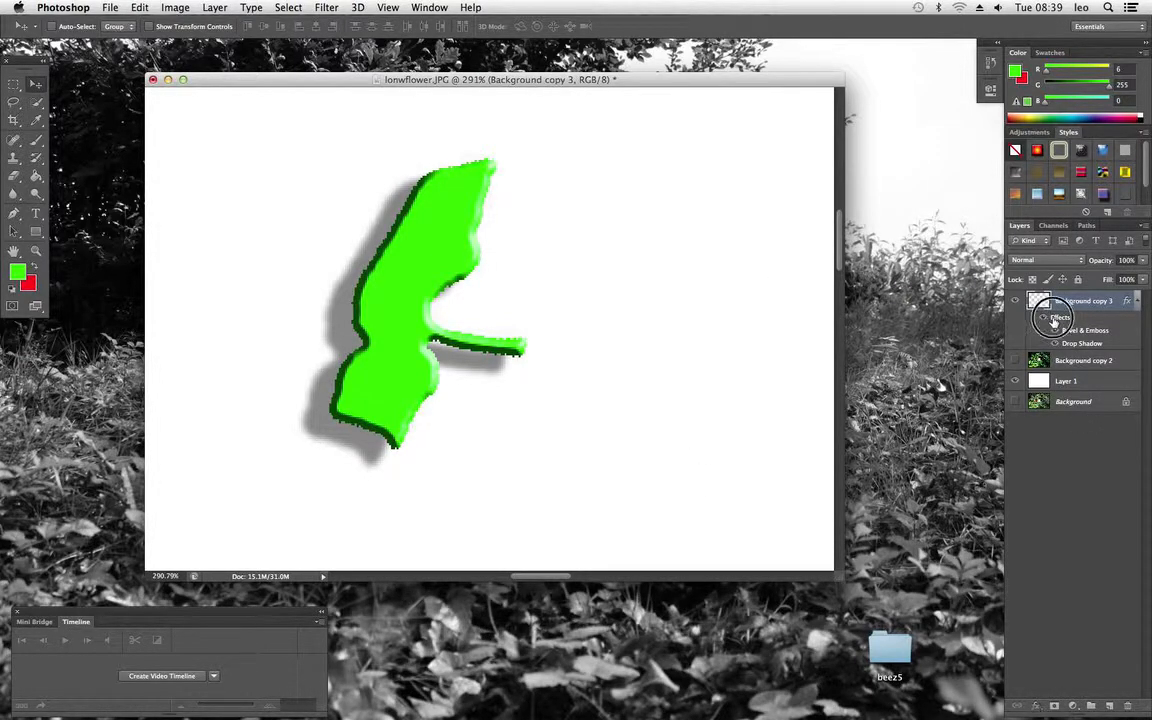
Add a black-to-white Gradient Overlay to the Background copy 3 layer, keeping Blend If on Gray, and apply it
double_click(1053, 318)
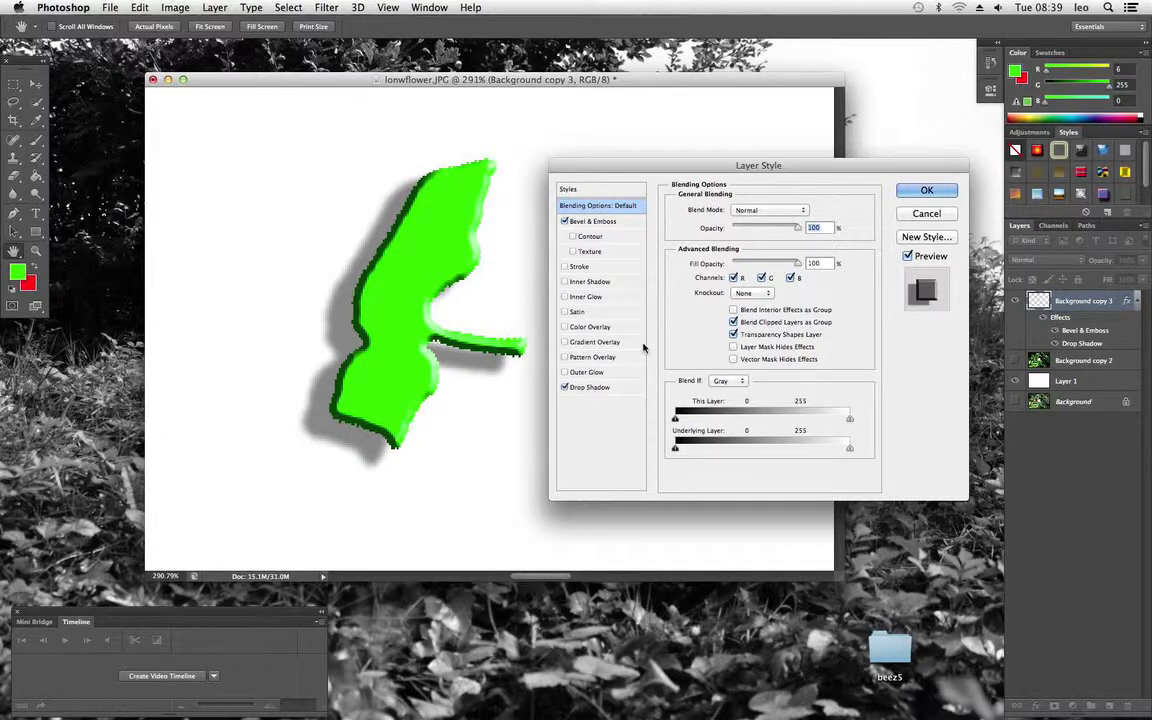
click(565, 343)
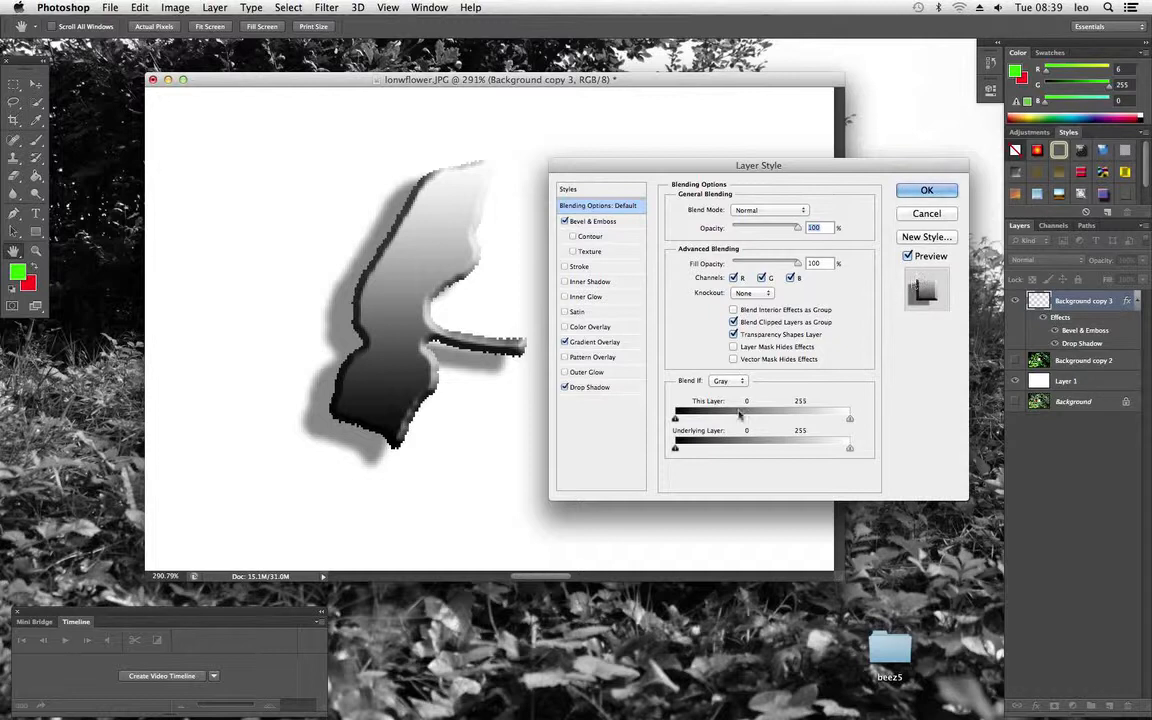
click(734, 384)
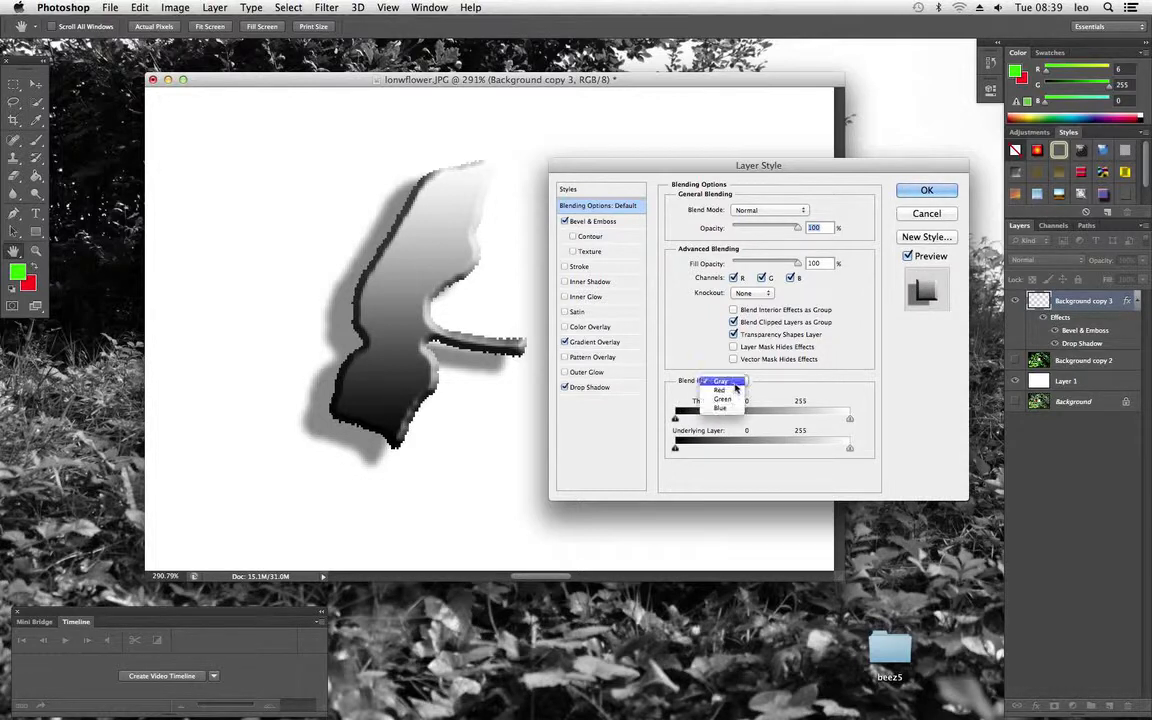
click(724, 381)
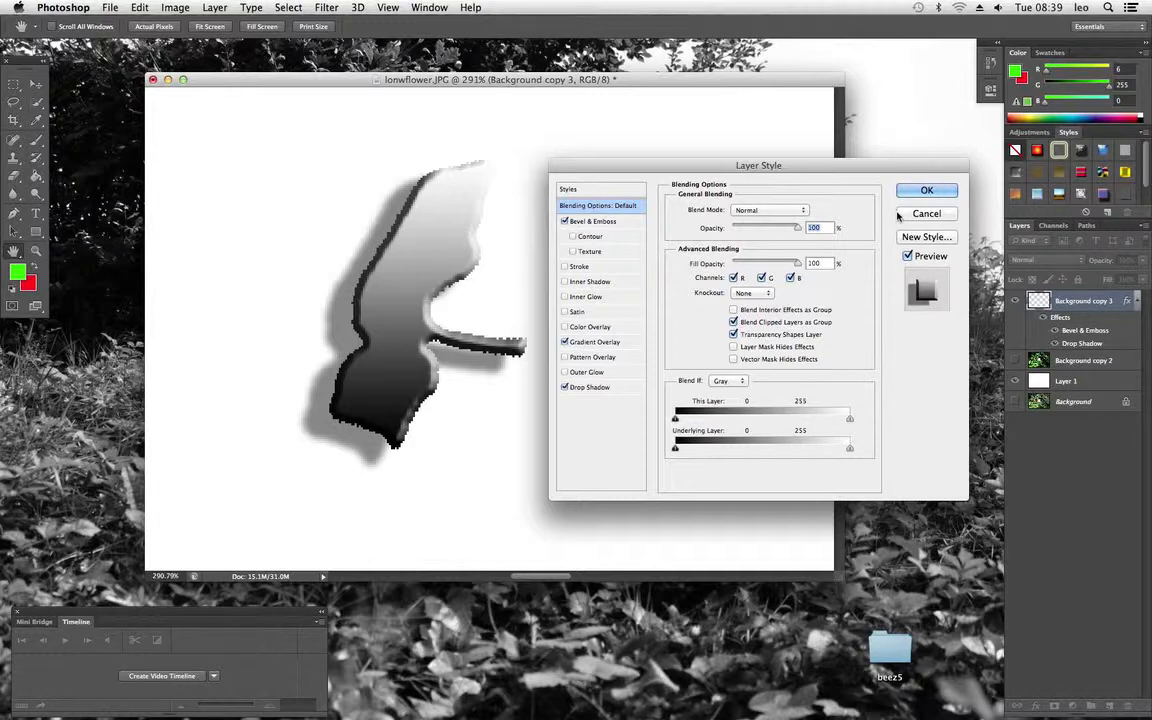
drag(783, 176, 573, 271)
click(716, 287)
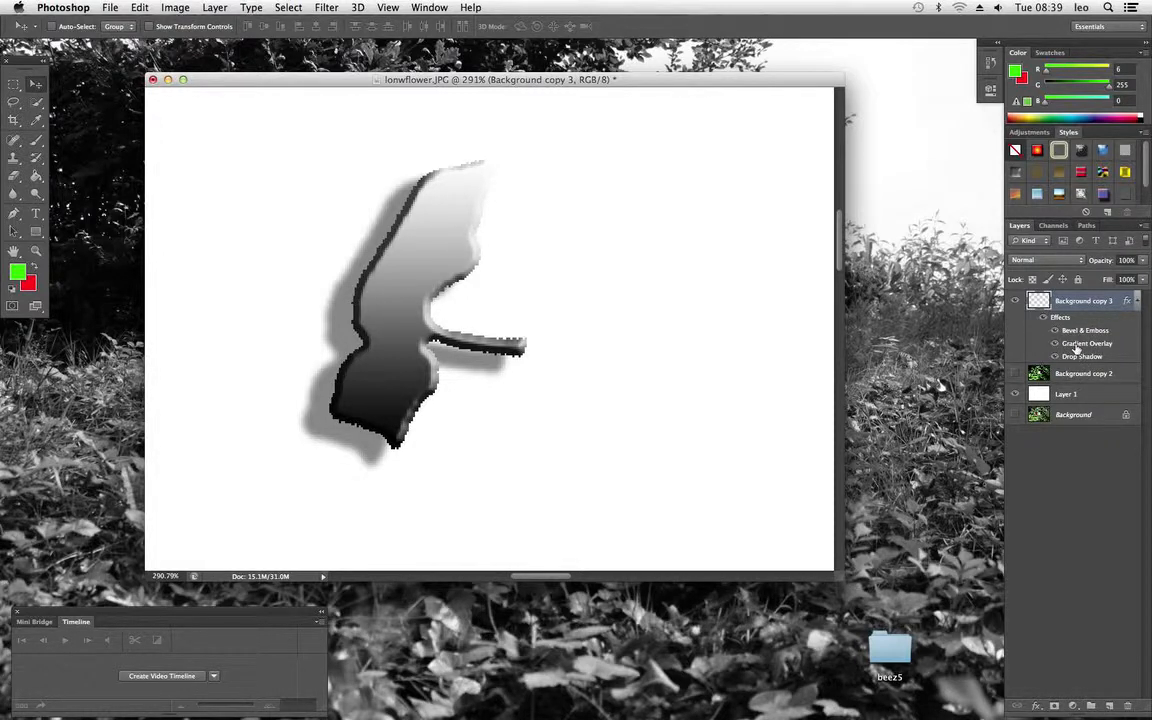
Reopen the Gradient Overlay settings of Background copy 3, switch the overlay off and on again to preview it, and keep it enabled
double_click(1086, 343)
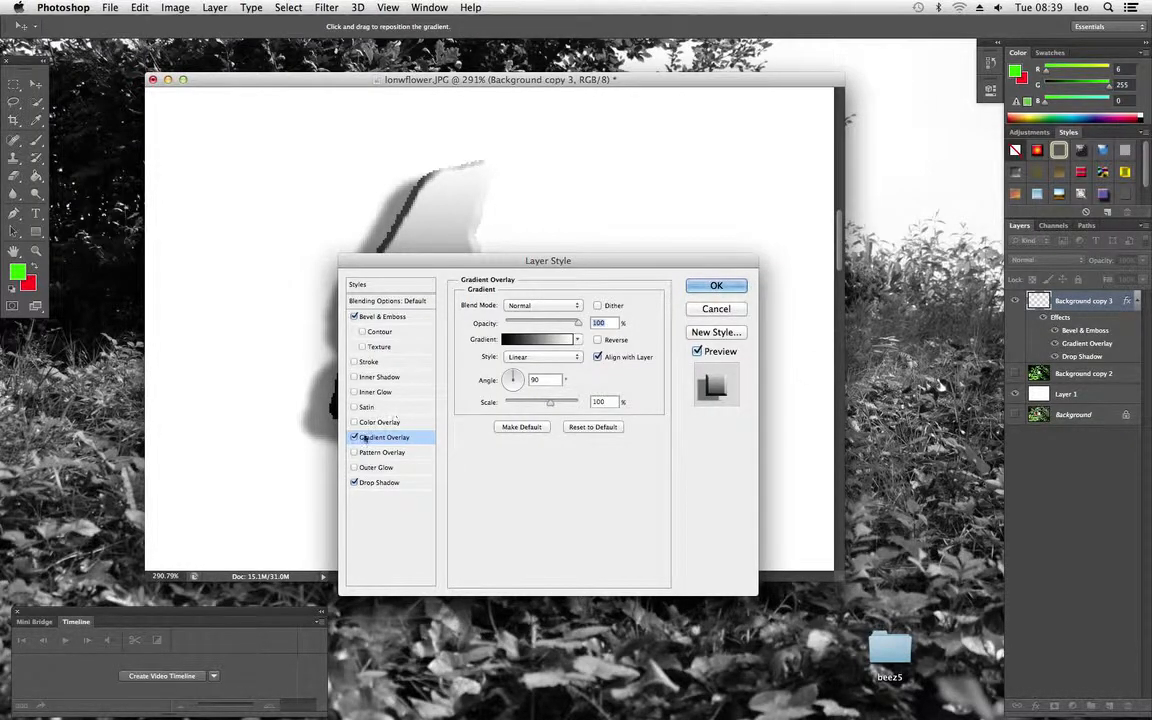
click(354, 437)
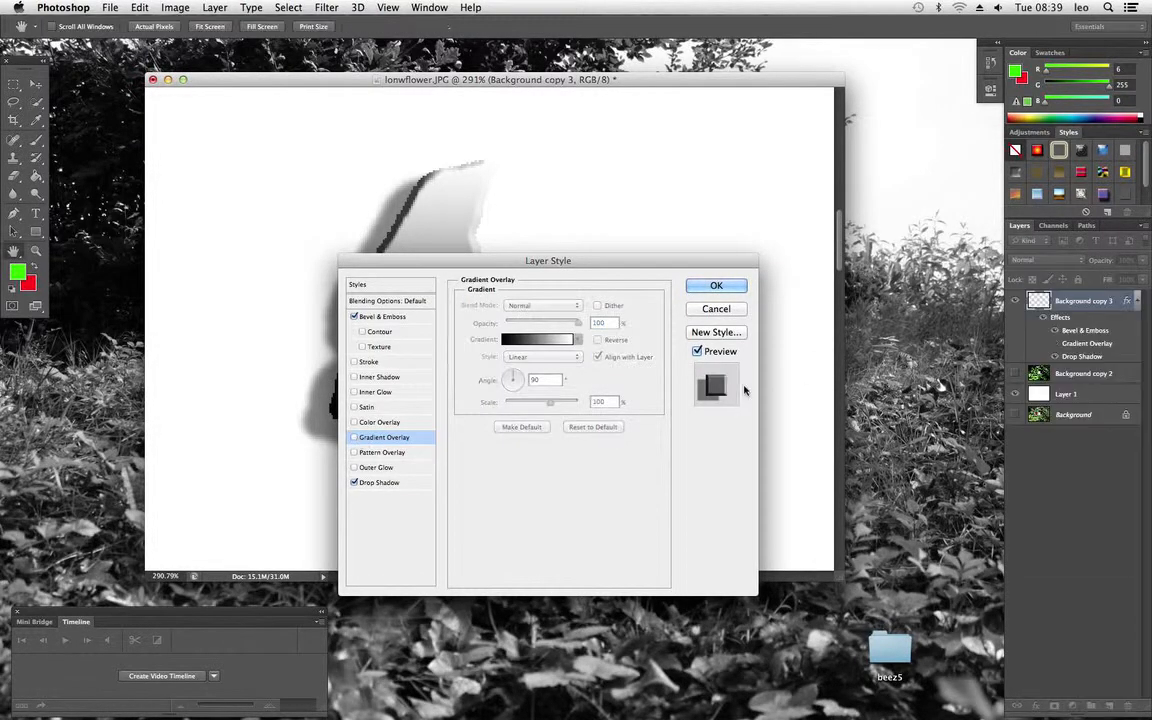
click(354, 437)
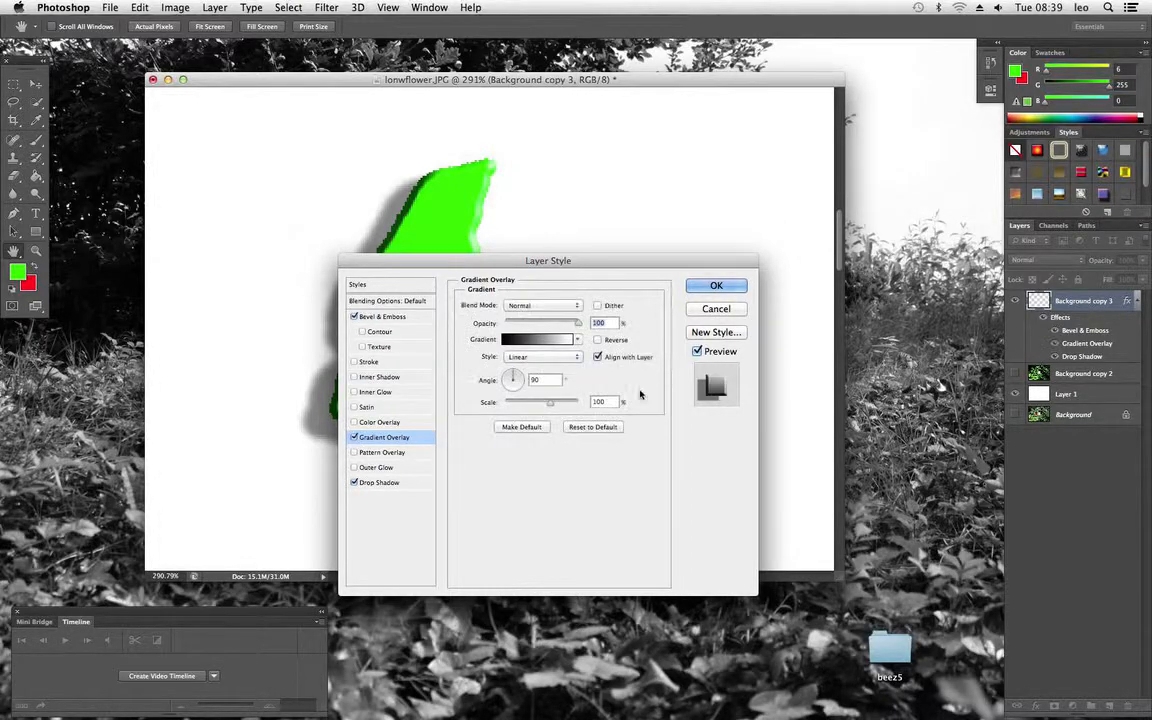
click(716, 286)
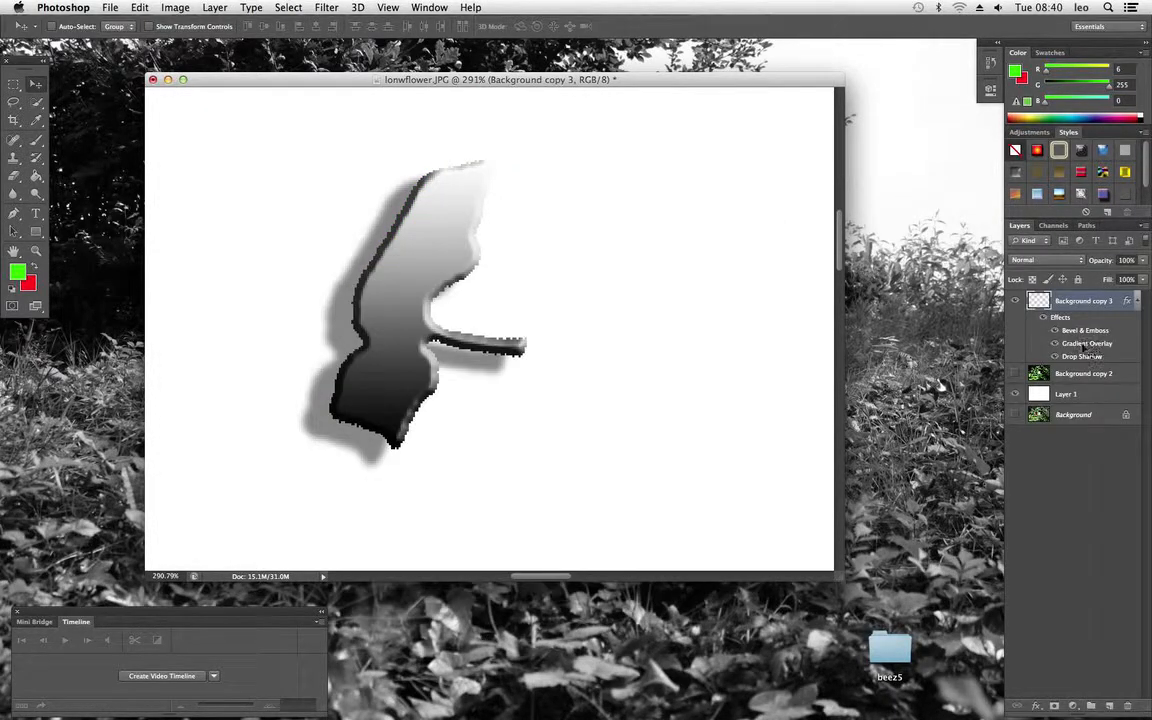
Compare the shape by hiding and reshowing its Gradient Overlay twice and the whole Background copy 3 layer once
click(1055, 344)
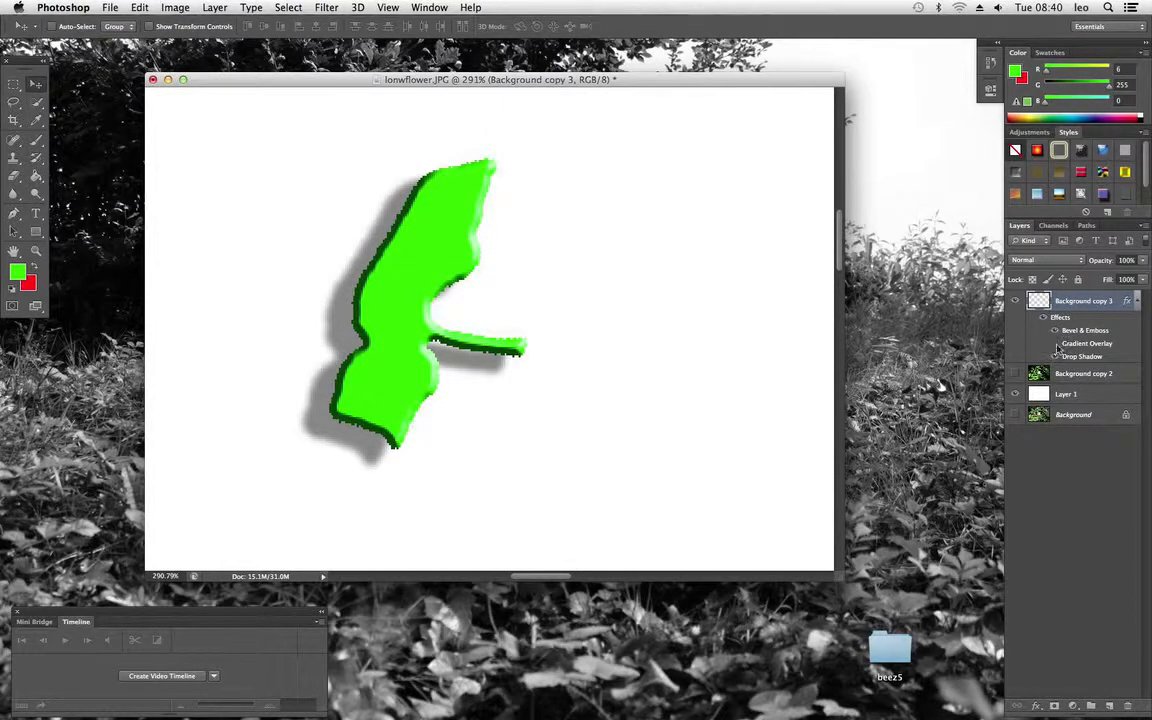
click(1055, 344)
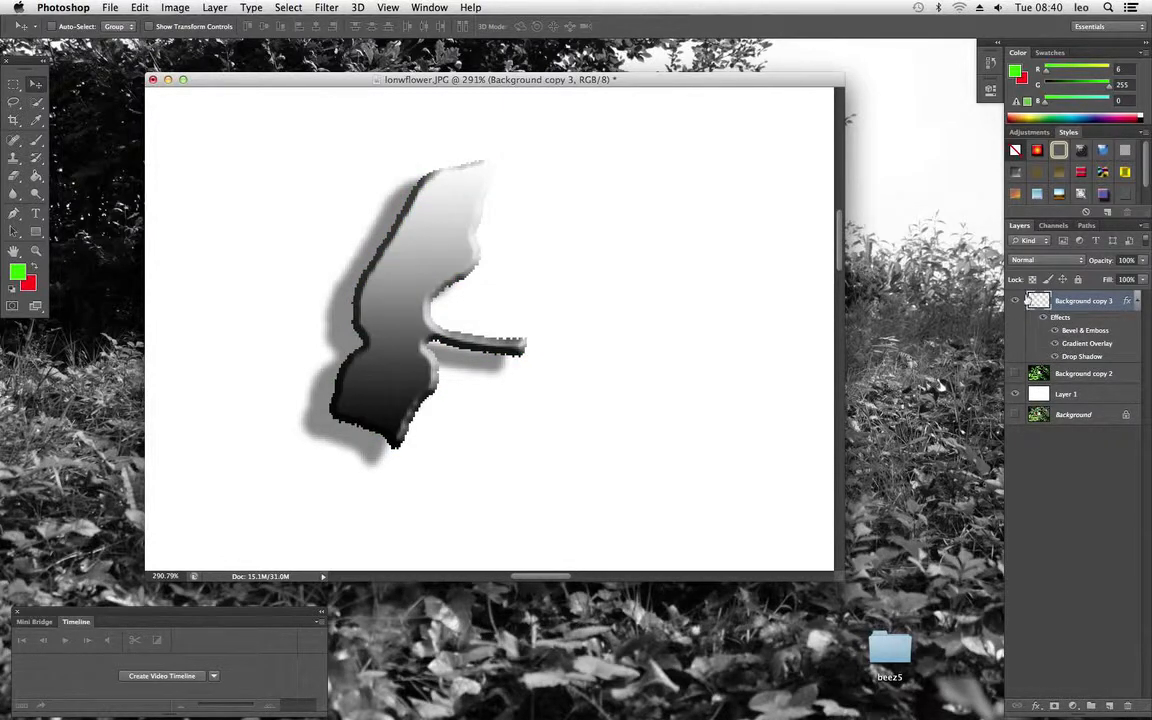
click(1016, 301)
click(1016, 301)
click(1055, 344)
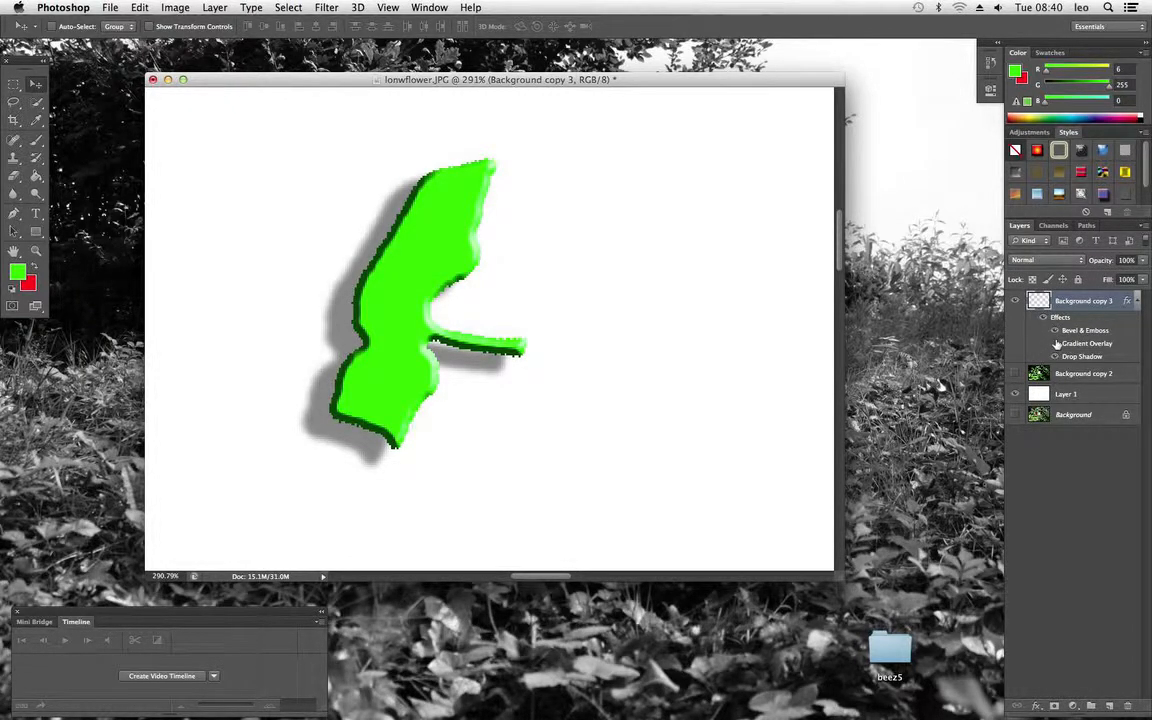
click(1055, 344)
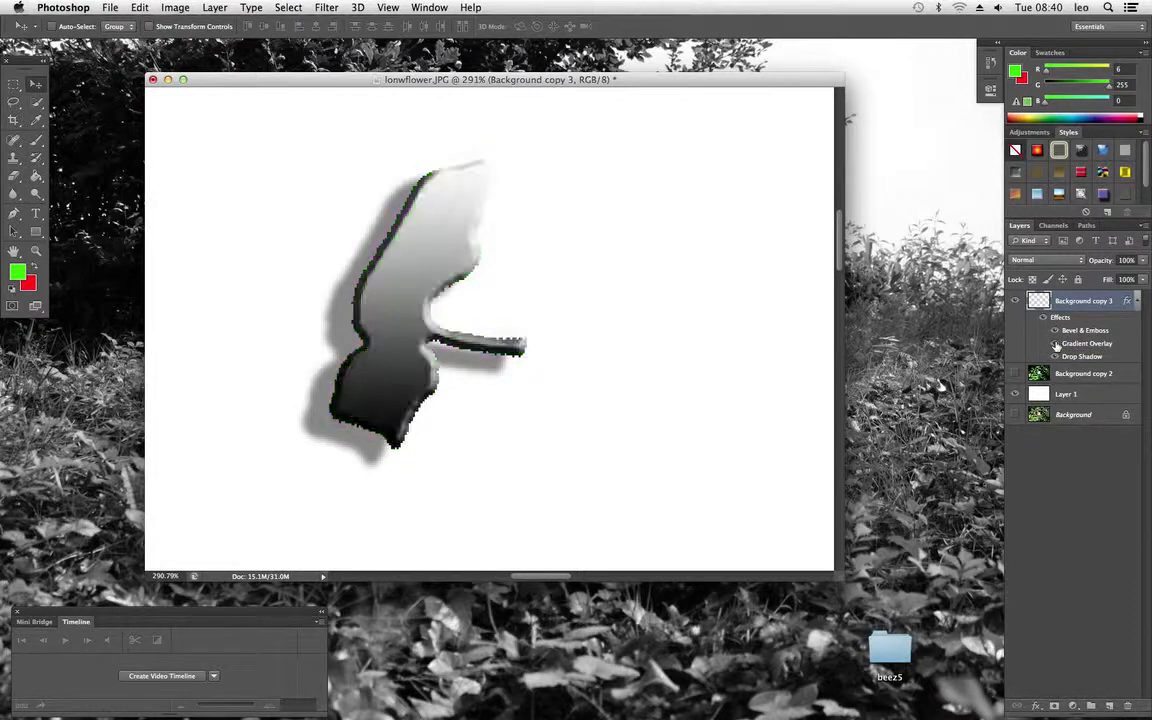